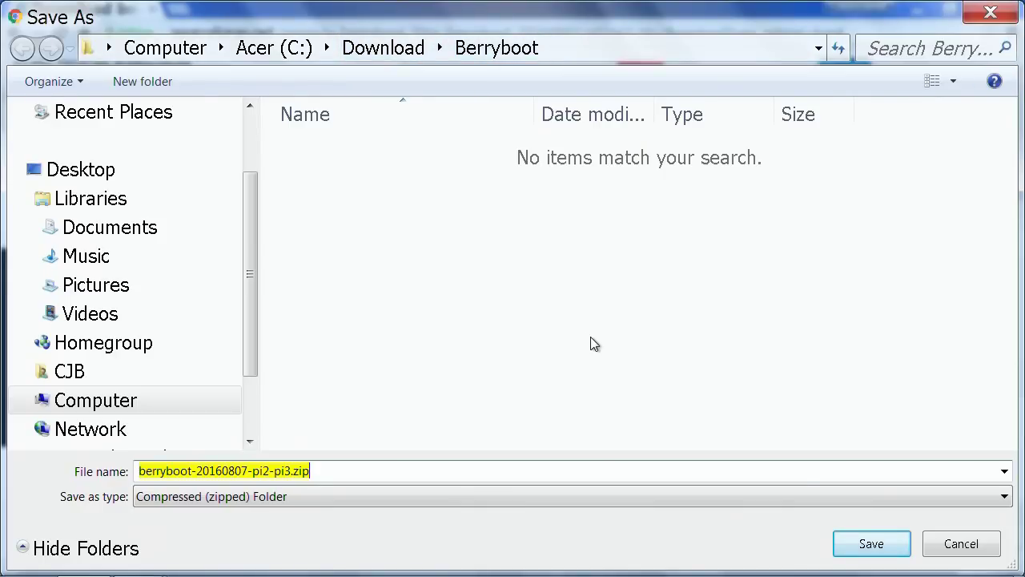
- Save berryboot-20160807-pi2-pi3.zip to C:\Download\Berryboot and minimise the browser once the download is done
{"action": "left_click", "coordinate": [867, 545]}
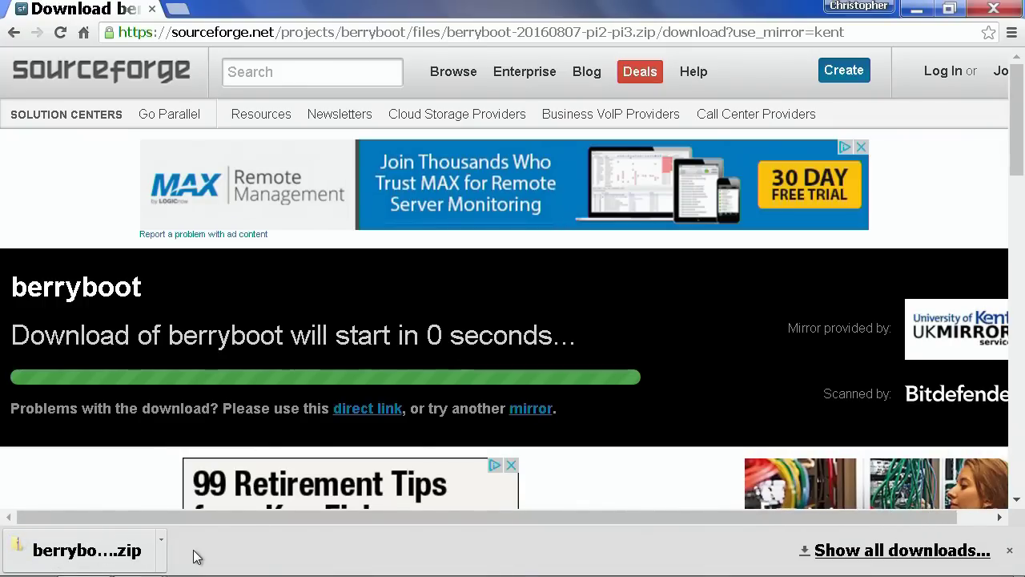
{"action": "left_click", "coordinate": [918, 9]}
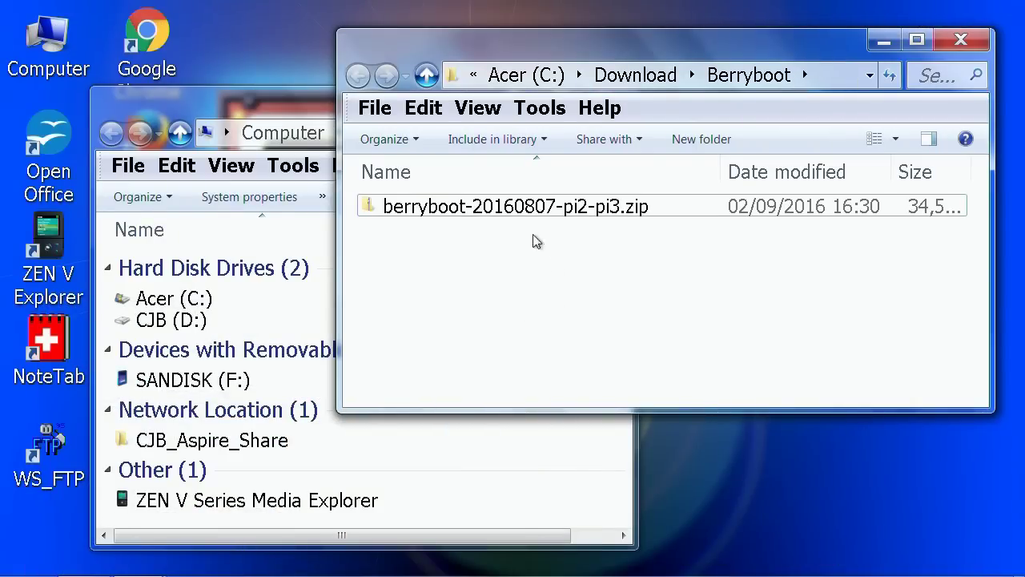
- Extract berryboot-20160807-pi2-pi3.zip to C:\Download\Berryboot\berryboot-20160807-pi2-pi3 and close the archive window
{"action": "double_click", "coordinate": [487, 206]}
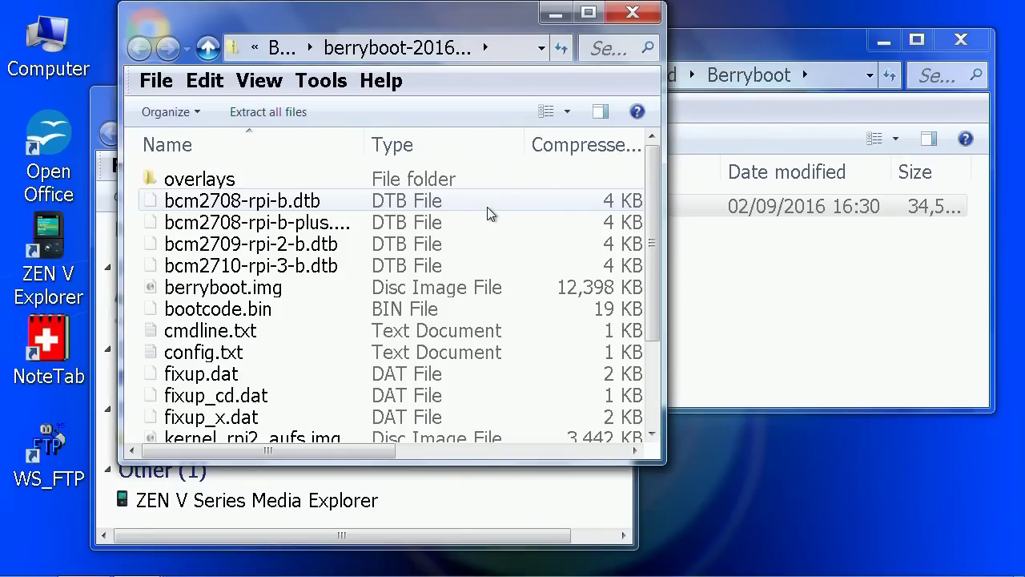
{"action": "left_click", "coordinate": [285, 113]}
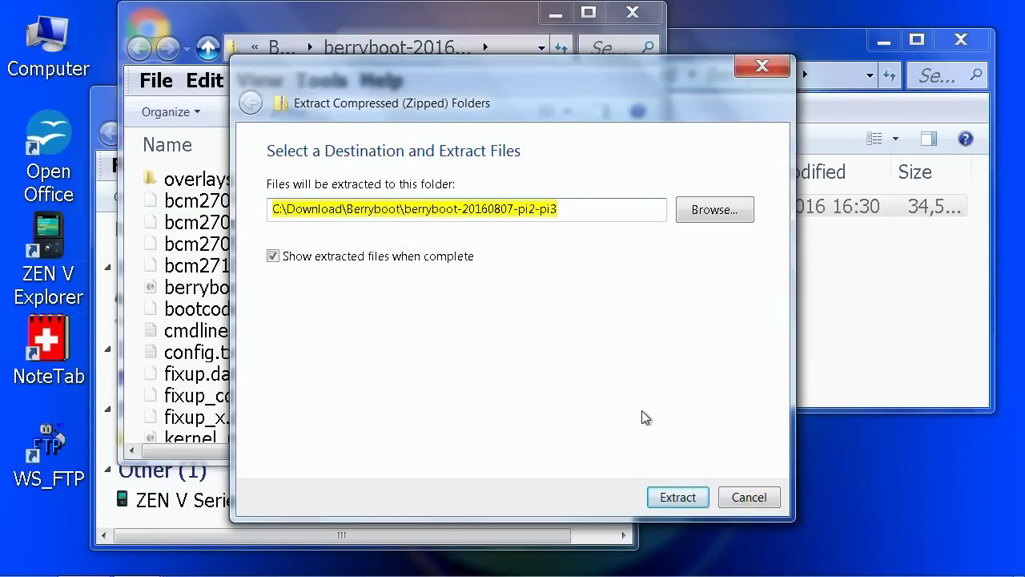
{"action": "left_click", "coordinate": [681, 497]}
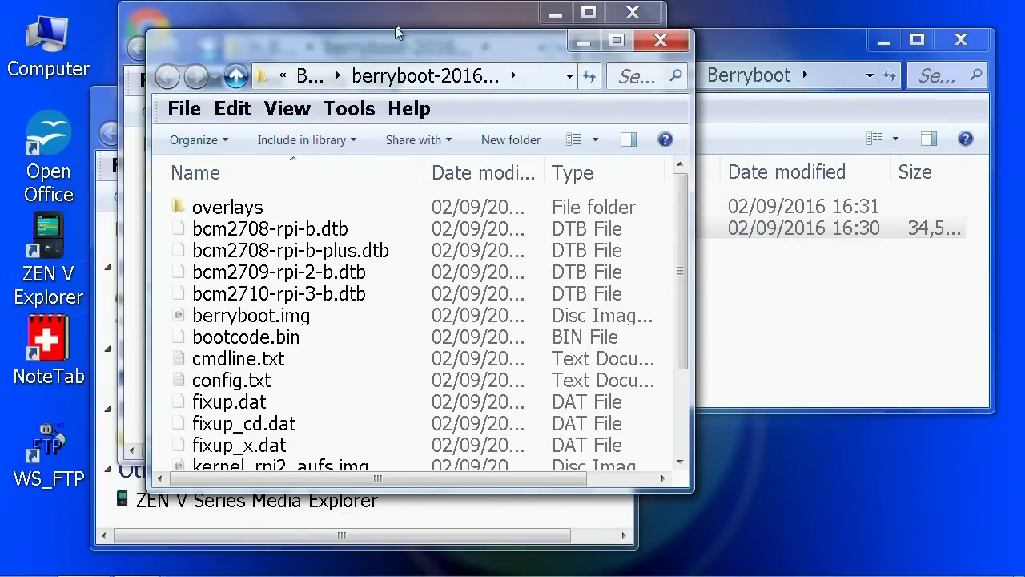
{"action": "left_click_drag", "start_coordinate": [392, 52], "coordinate": [665, 65]}
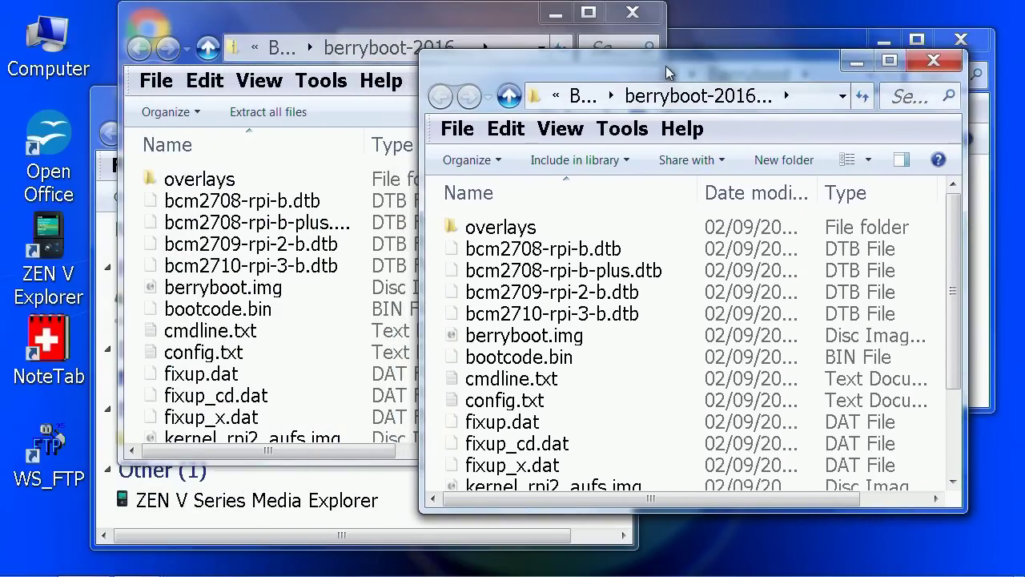
{"action": "left_click", "coordinate": [632, 12]}
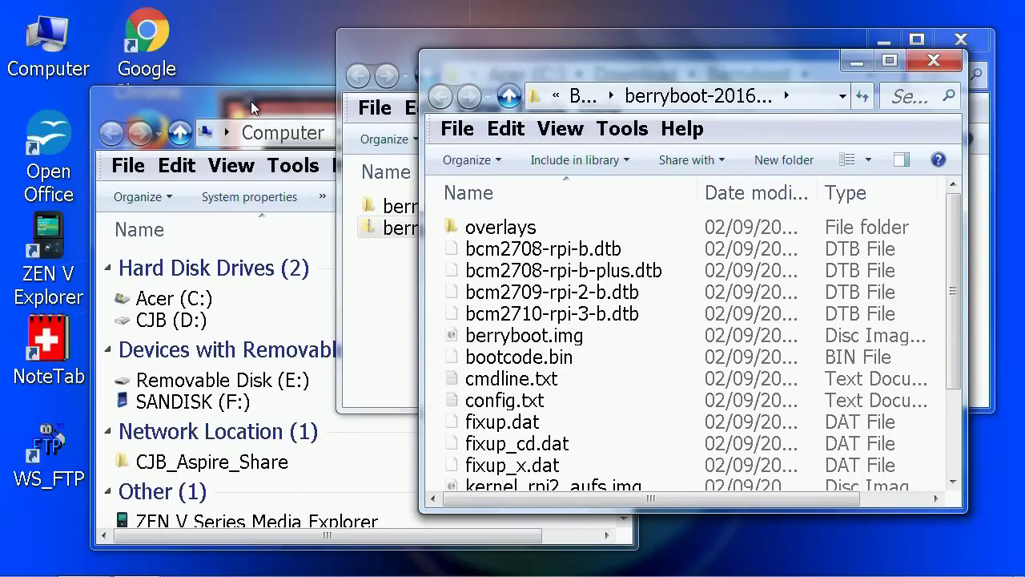
- Quick-format Removable Disk (E:) as FAT32 with an 8192-byte allocation unit size
{"action": "left_click", "coordinate": [250, 101]}
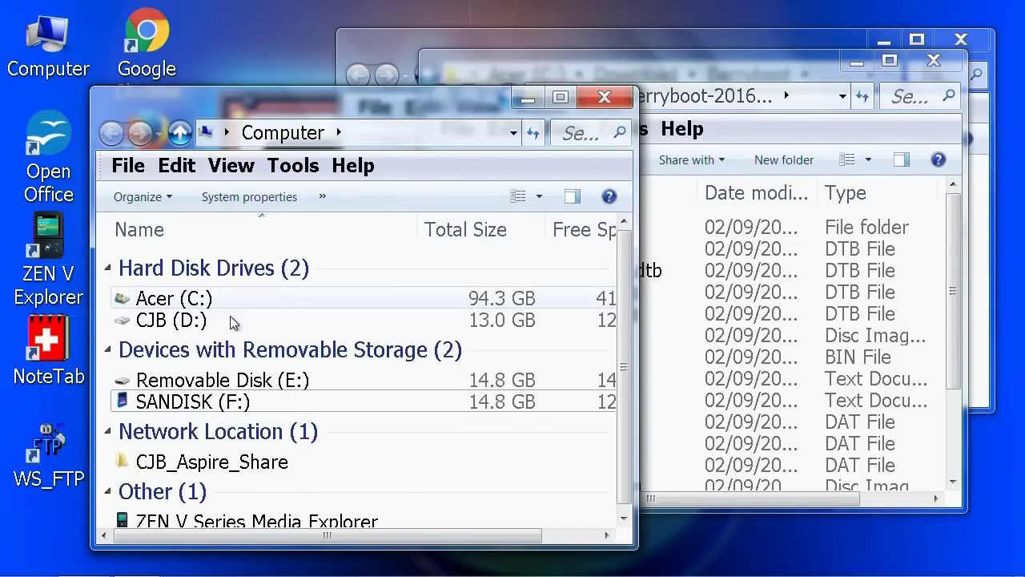
{"action": "left_click", "coordinate": [234, 382]}
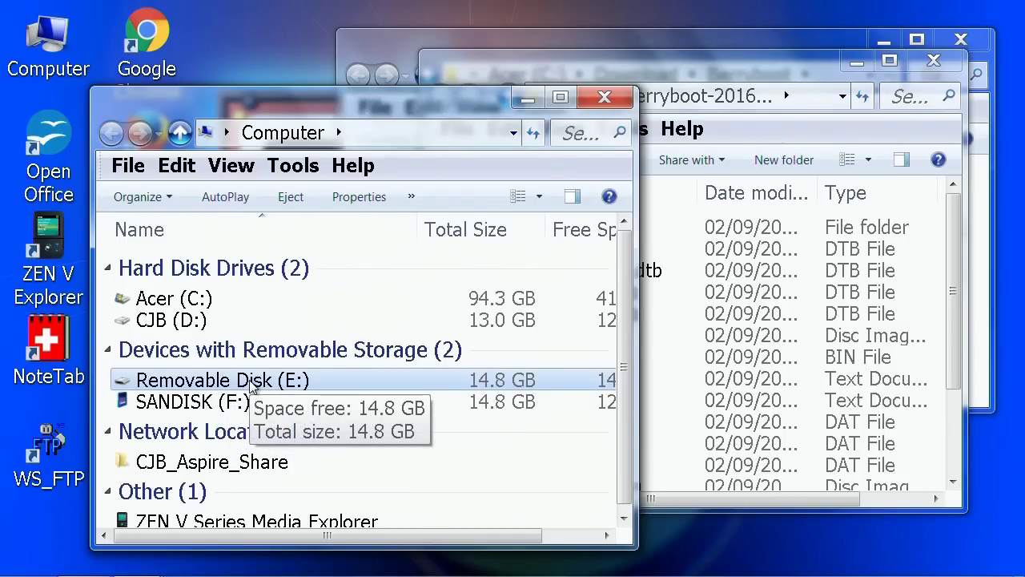
{"action": "double_click", "coordinate": [248, 381]}
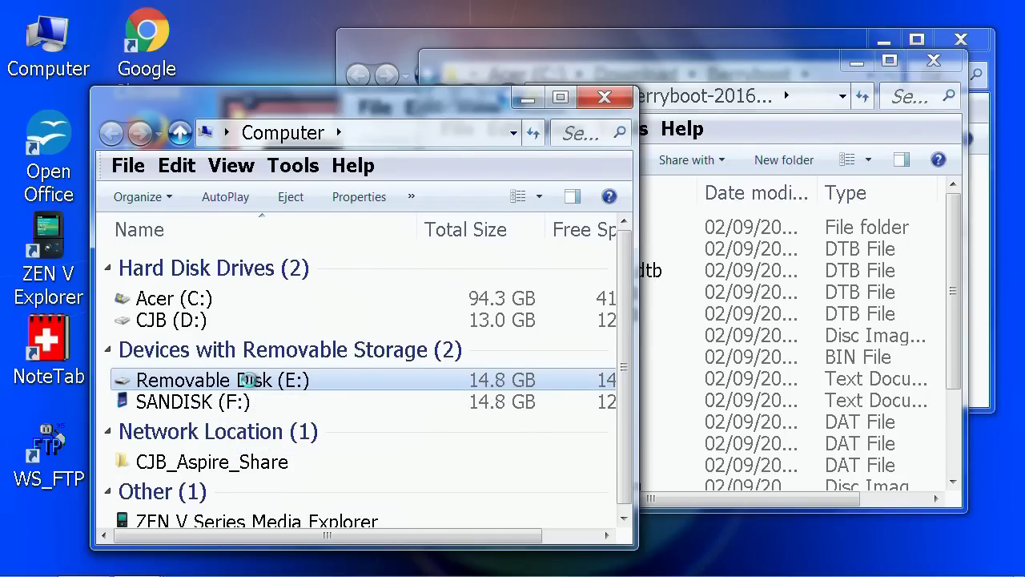
{"action": "right_click", "coordinate": [248, 380]}
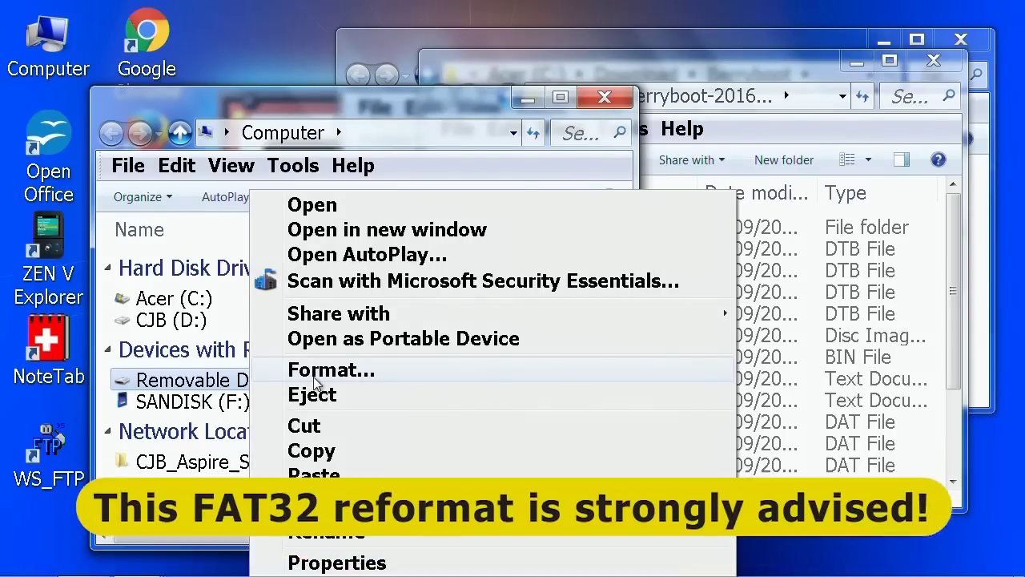
{"action": "left_click", "coordinate": [314, 382]}
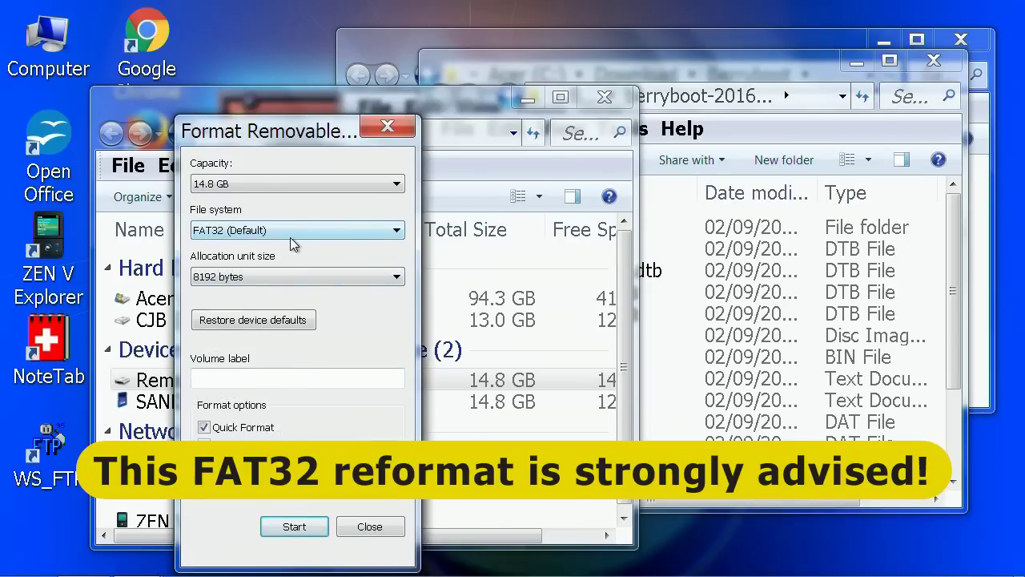
{"action": "left_click", "coordinate": [294, 527]}
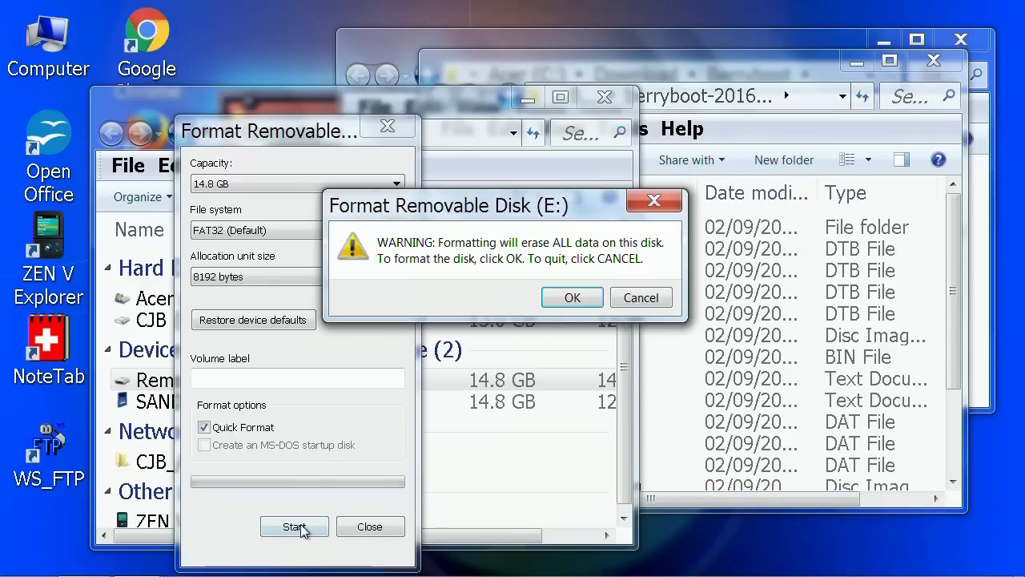
{"action": "left_click", "coordinate": [572, 298]}
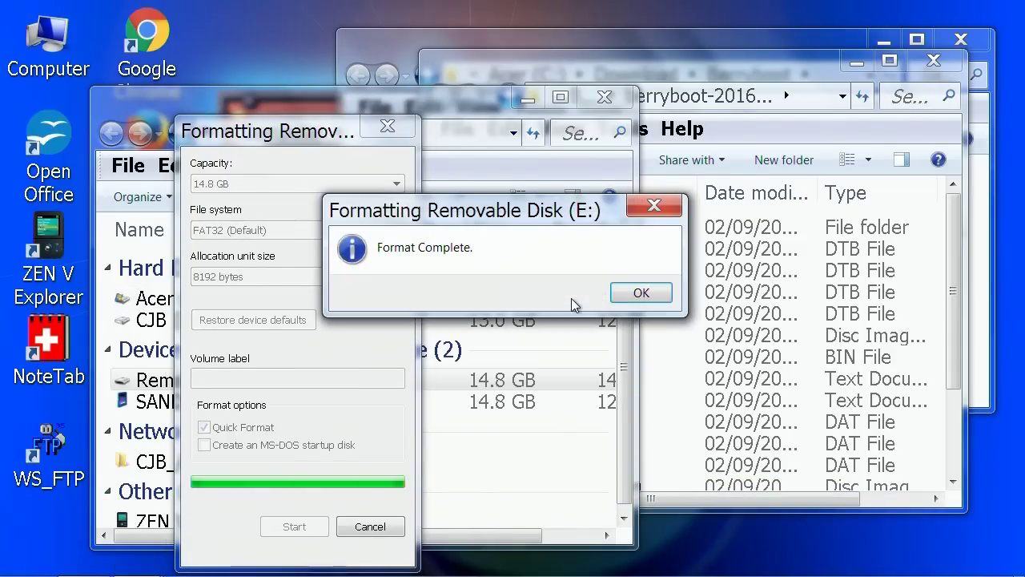
{"action": "left_click", "coordinate": [642, 294]}
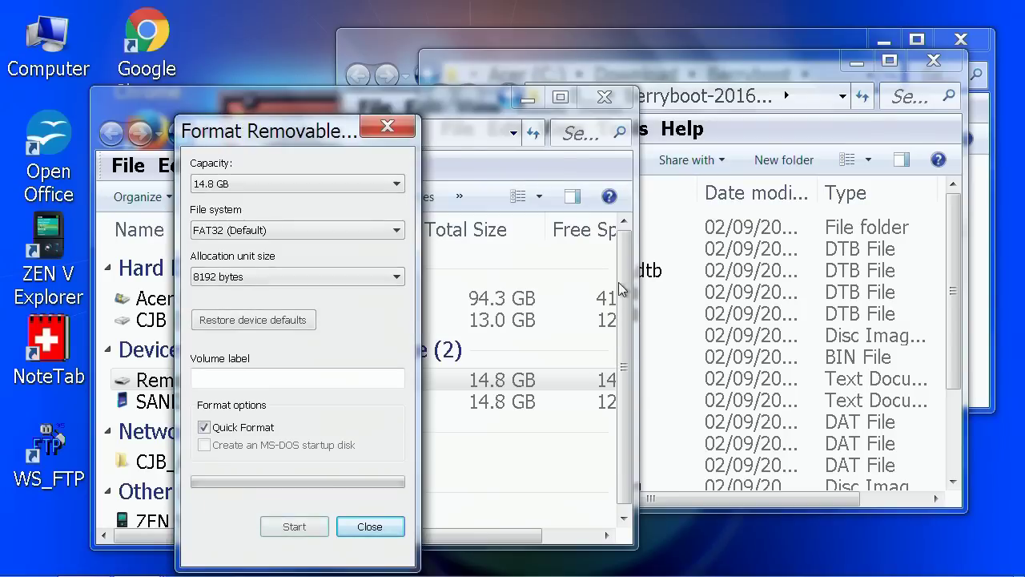
{"action": "left_click", "coordinate": [387, 127]}
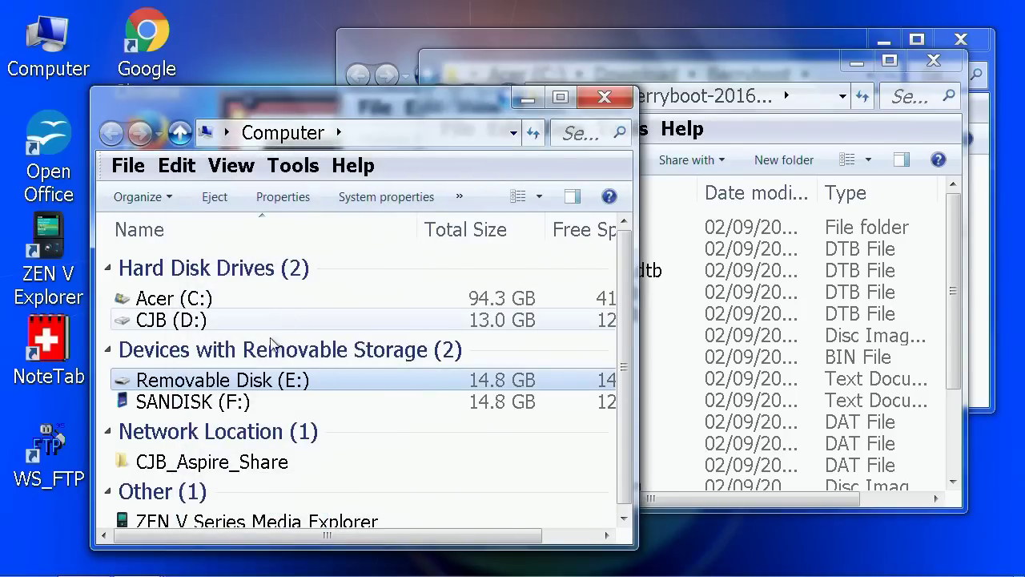
- Copy all the extracted Berryboot files and the overlays folder onto Removable Disk (E:)
{"action": "double_click", "coordinate": [202, 378]}
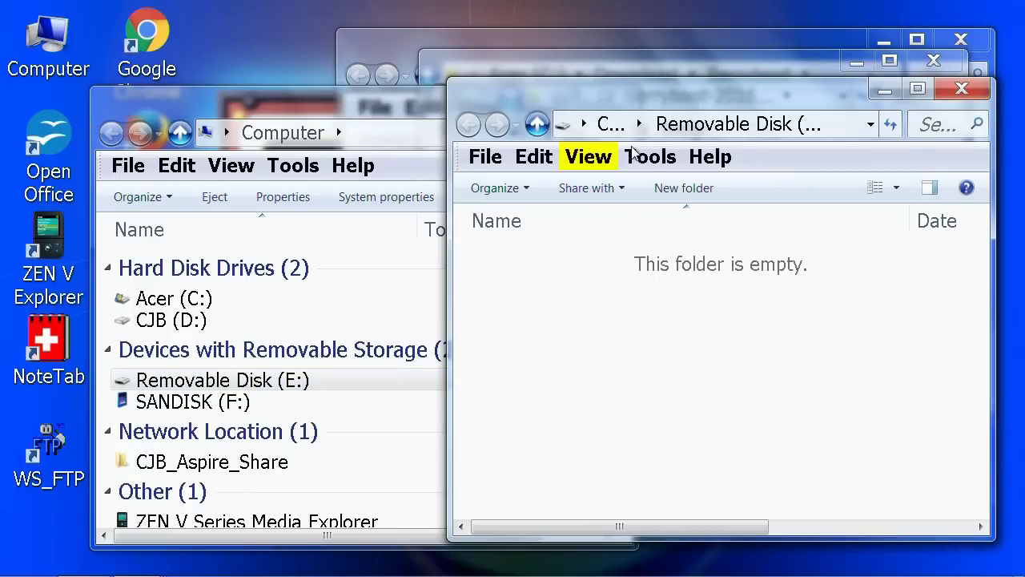
{"action": "left_click_drag", "start_coordinate": [721, 98], "coordinate": [326, 90]}
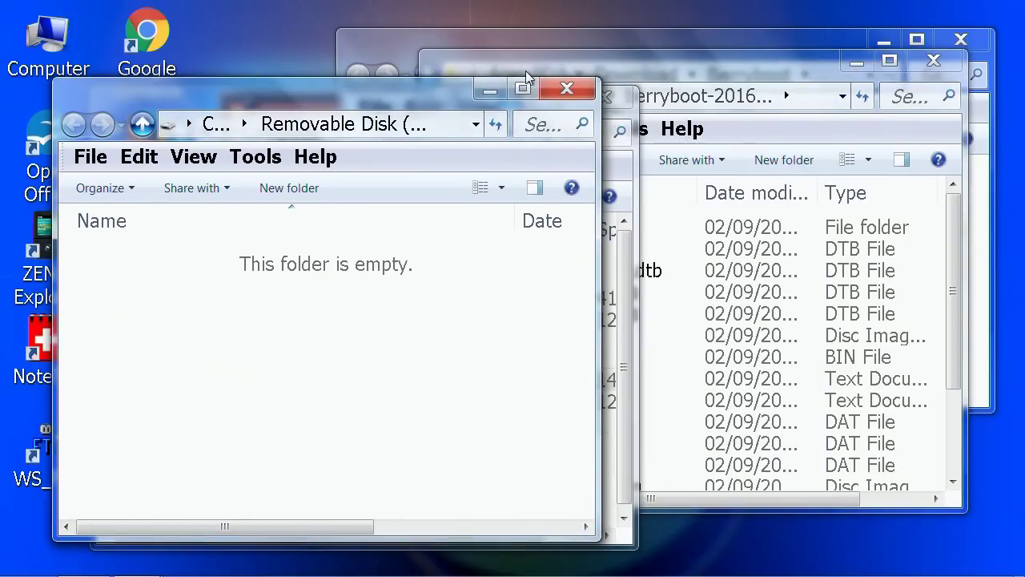
{"action": "left_click", "coordinate": [677, 56]}
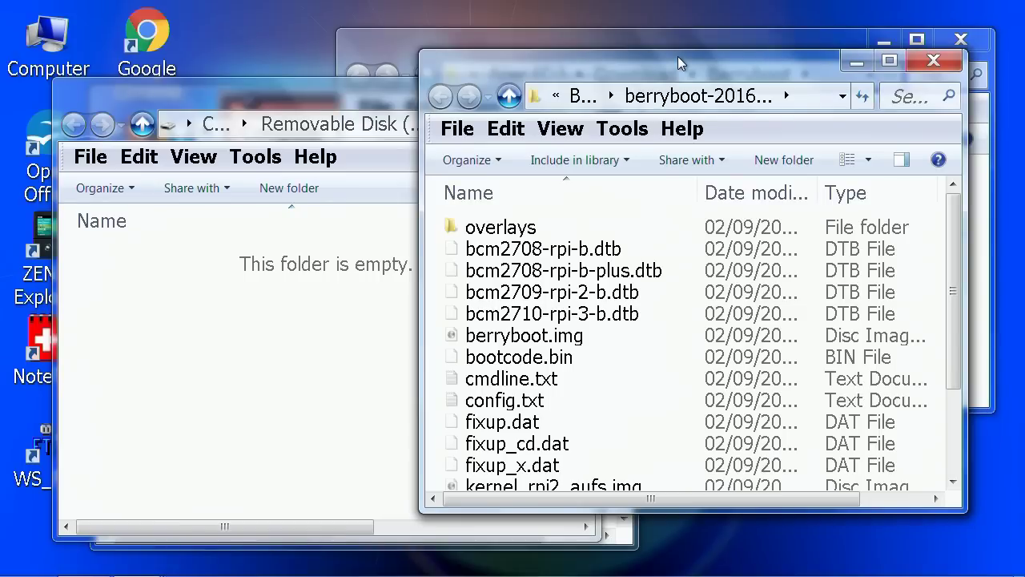
{"action": "key", "text": "ctrl+a"}
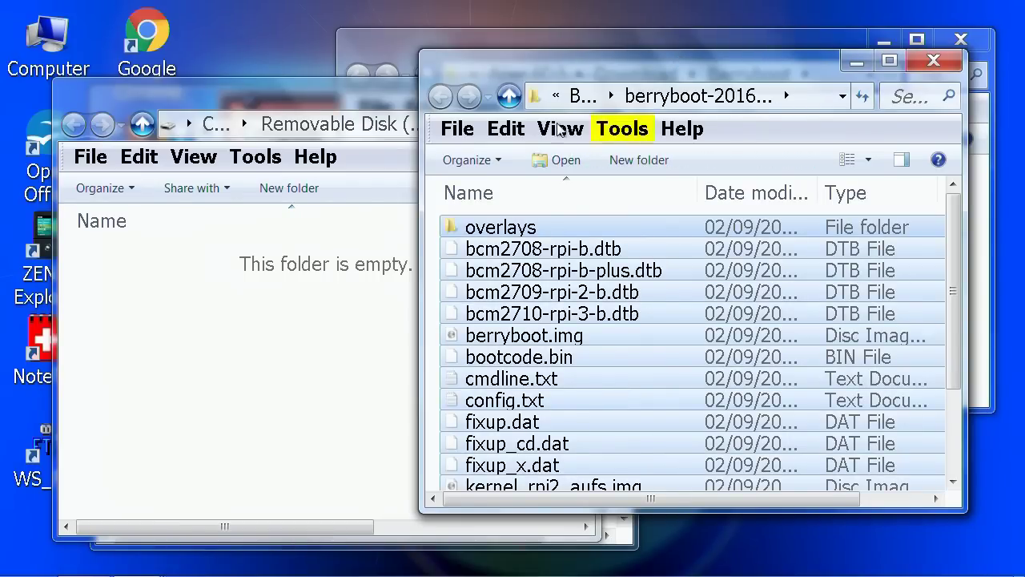
{"action": "left_click", "coordinate": [506, 133]}
{"action": "left_click", "coordinate": [531, 238]}
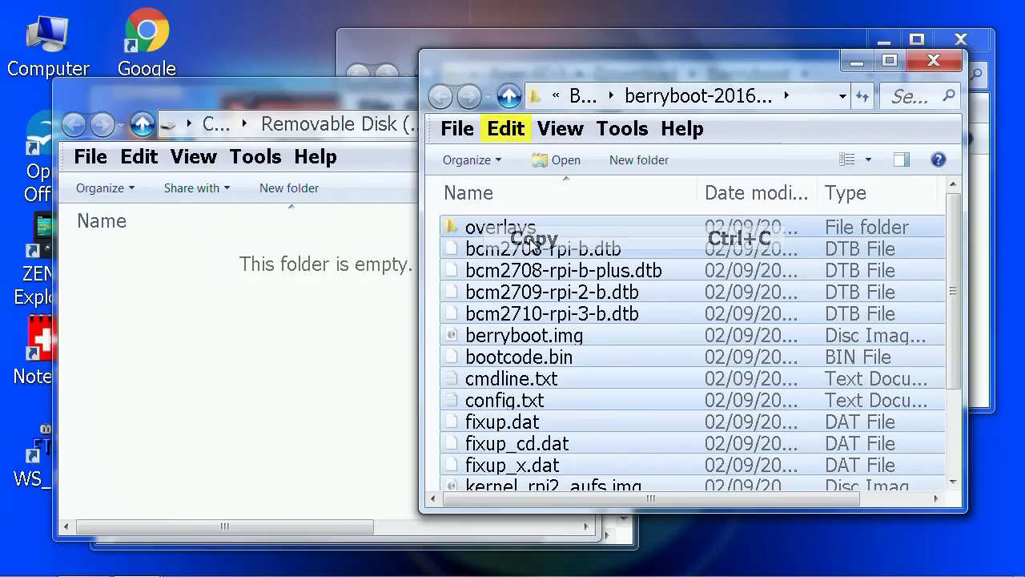
{"action": "left_click", "coordinate": [124, 412]}
{"action": "left_click", "coordinate": [141, 157]}
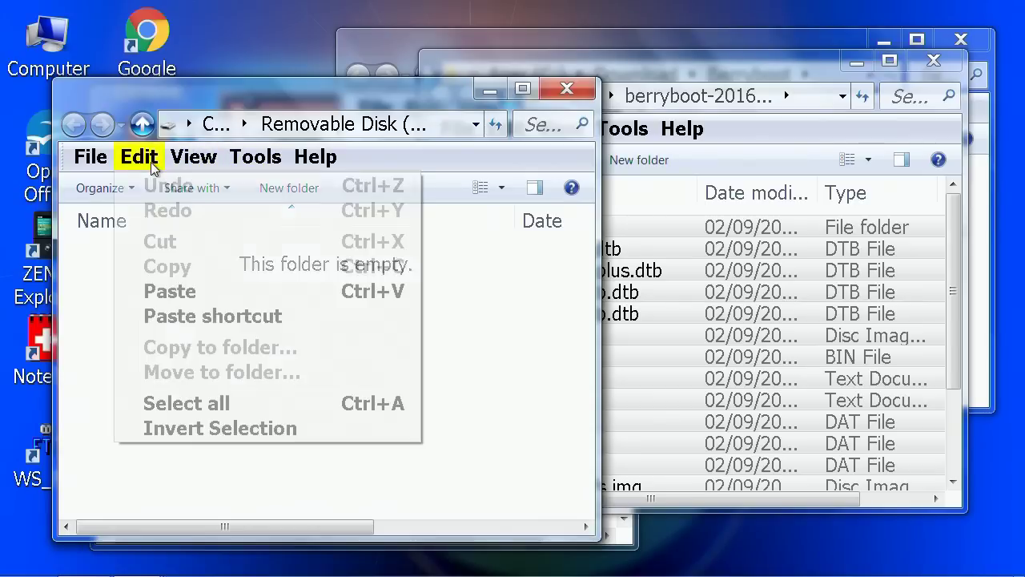
{"action": "left_click", "coordinate": [182, 291]}
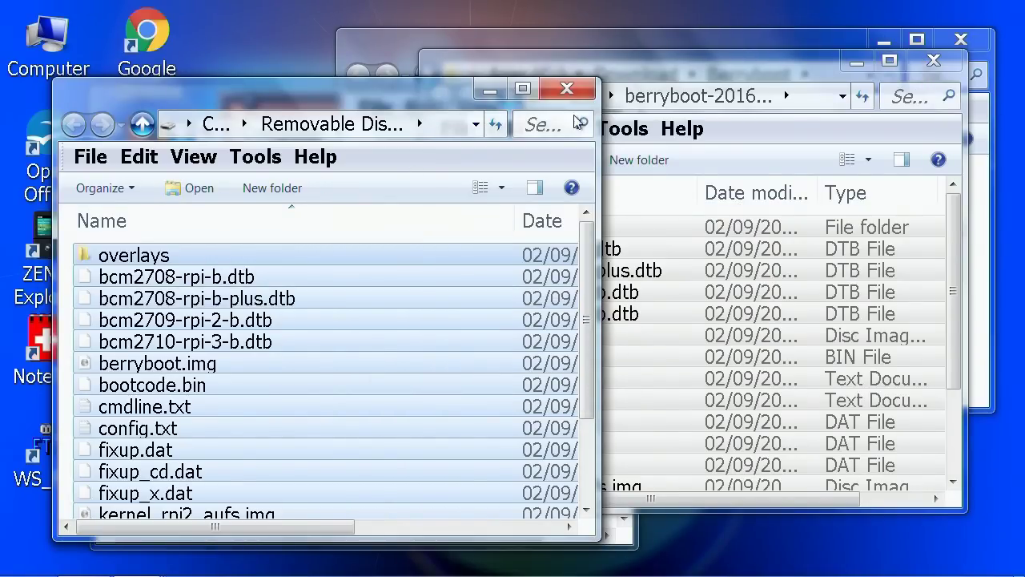
- Close the file windows for the card and the Berryboot folders, and eject Removable Disk (E:)
{"action": "left_click", "coordinate": [567, 91]}
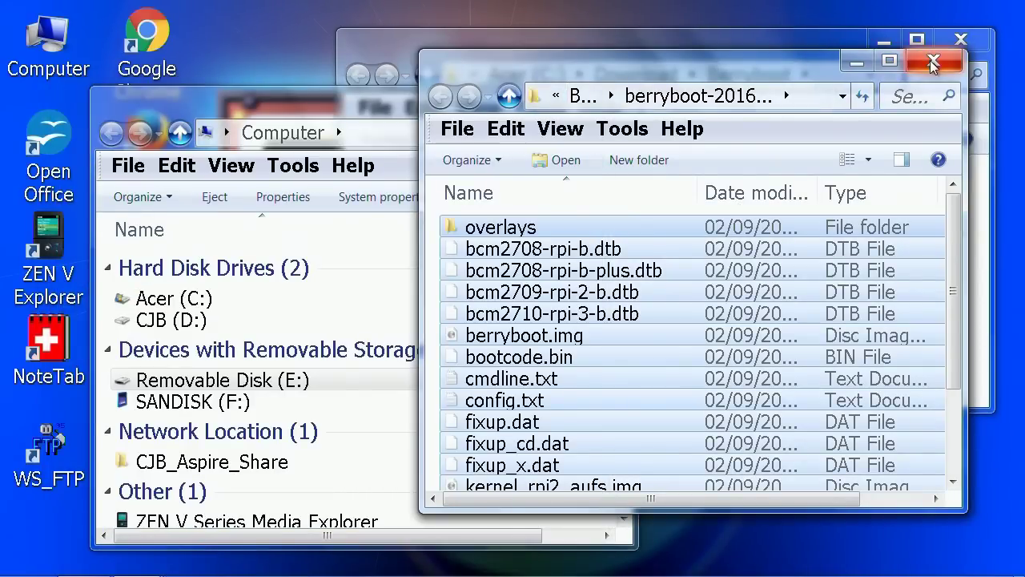
{"action": "left_click", "coordinate": [934, 60]}
{"action": "left_click", "coordinate": [963, 41]}
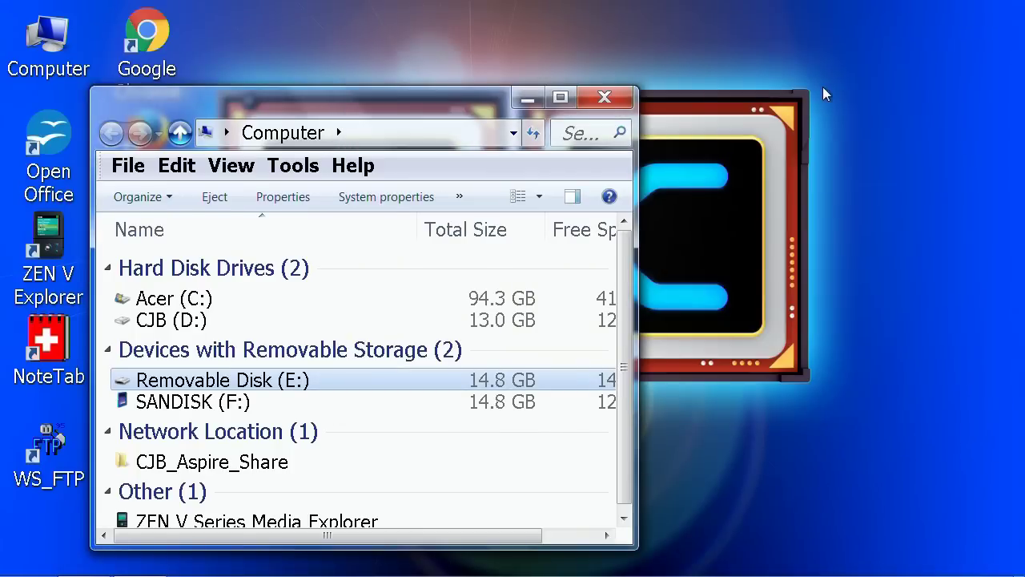
{"action": "right_click", "coordinate": [324, 381]}
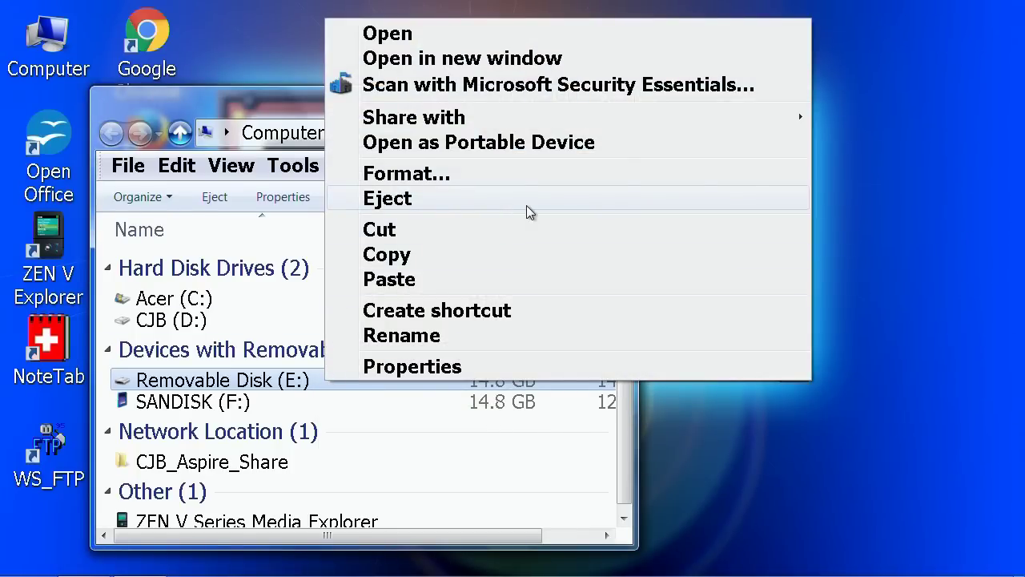
{"action": "left_click", "coordinate": [526, 207]}
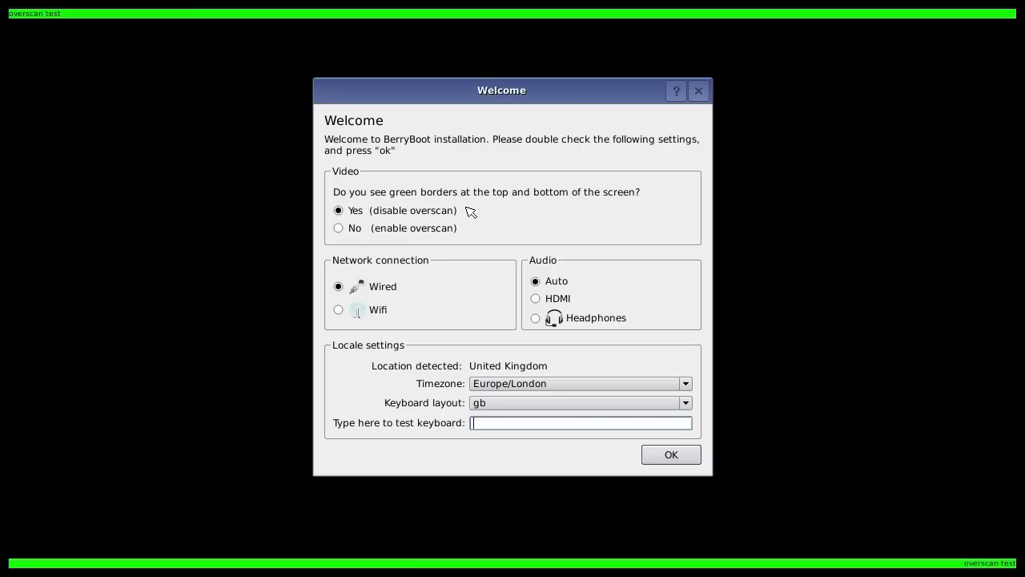
- Choose the wired network connection, test the keyboard with "ffg" and accept the BerryBoot welcome settings
{"action": "left_click", "coordinate": [345, 310]}
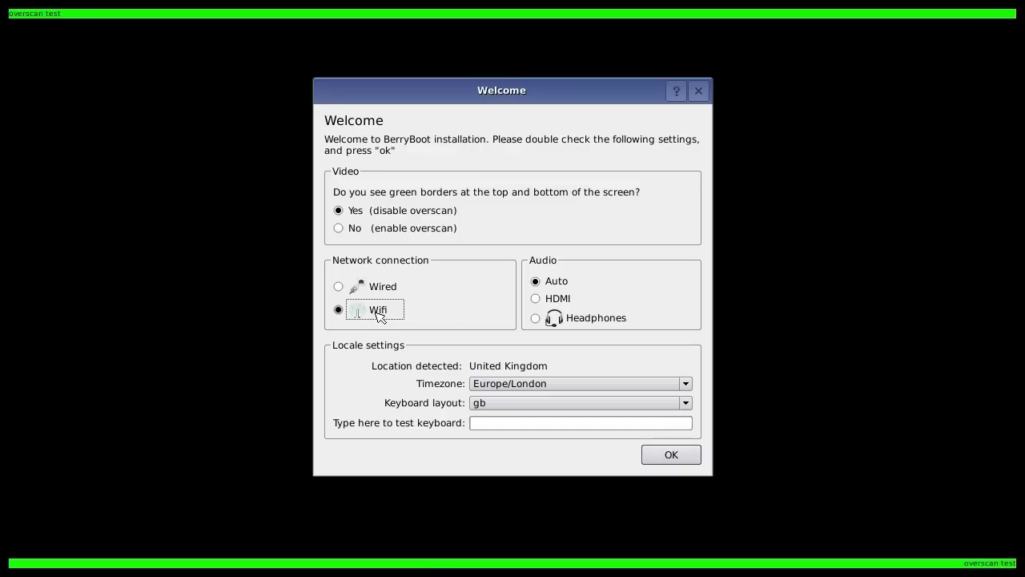
{"action": "left_click", "coordinate": [338, 287]}
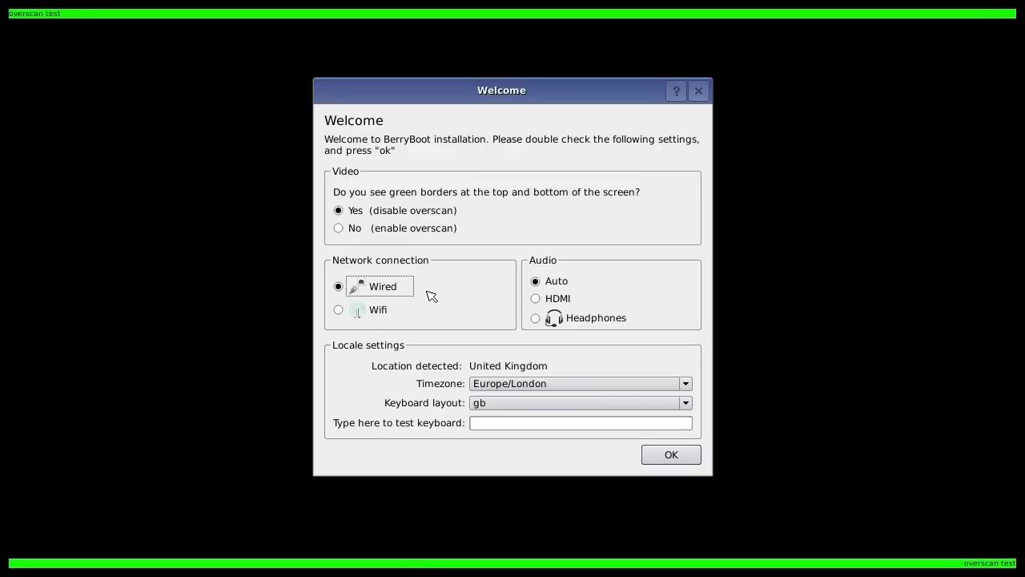
{"action": "left_click", "coordinate": [512, 423]}
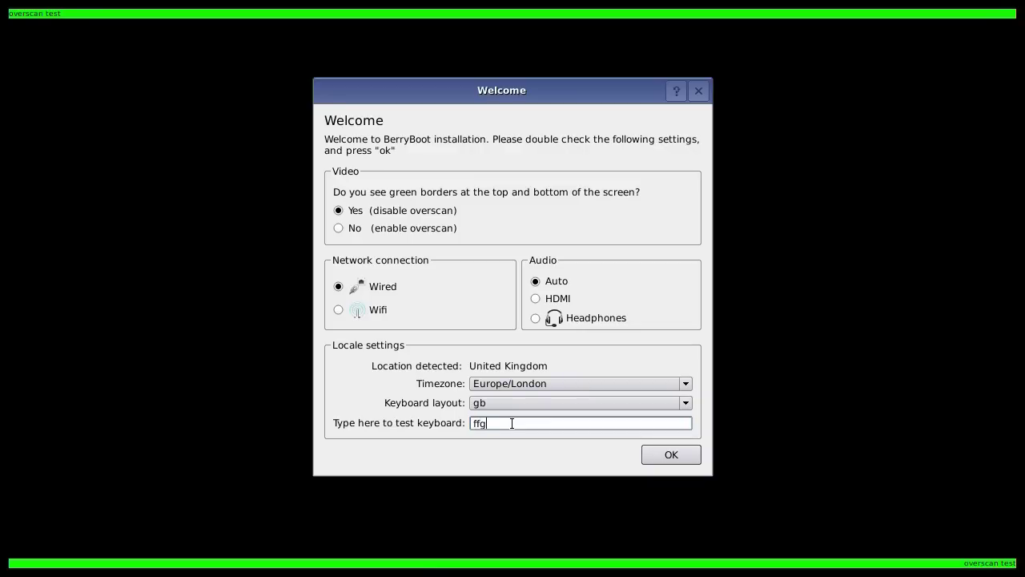
{"action": "left_click", "coordinate": [657, 462]}
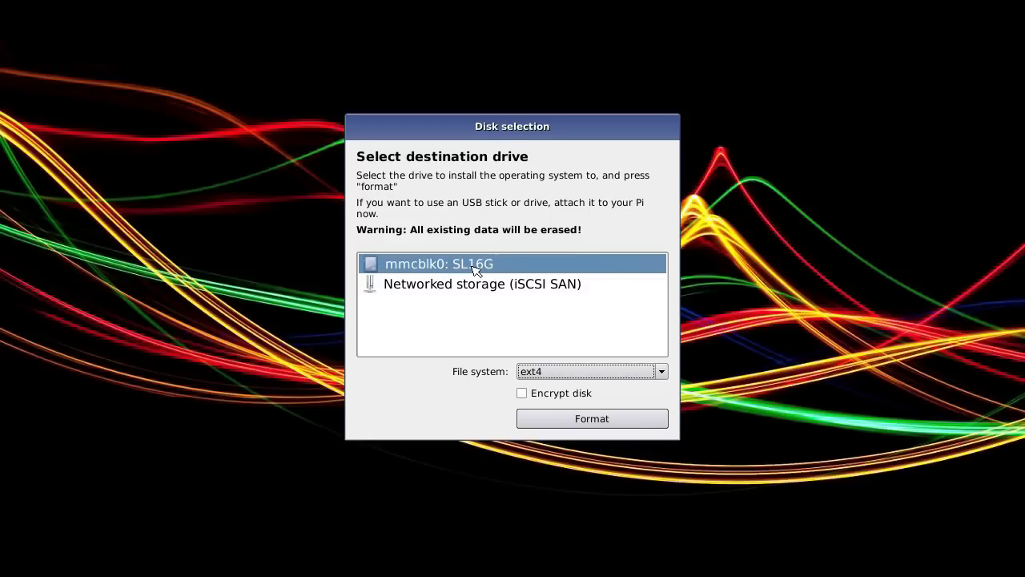
- Format the mmcblk0: SL16G drive with the ext4 file system as the installation destination
{"action": "left_click", "coordinate": [586, 423]}
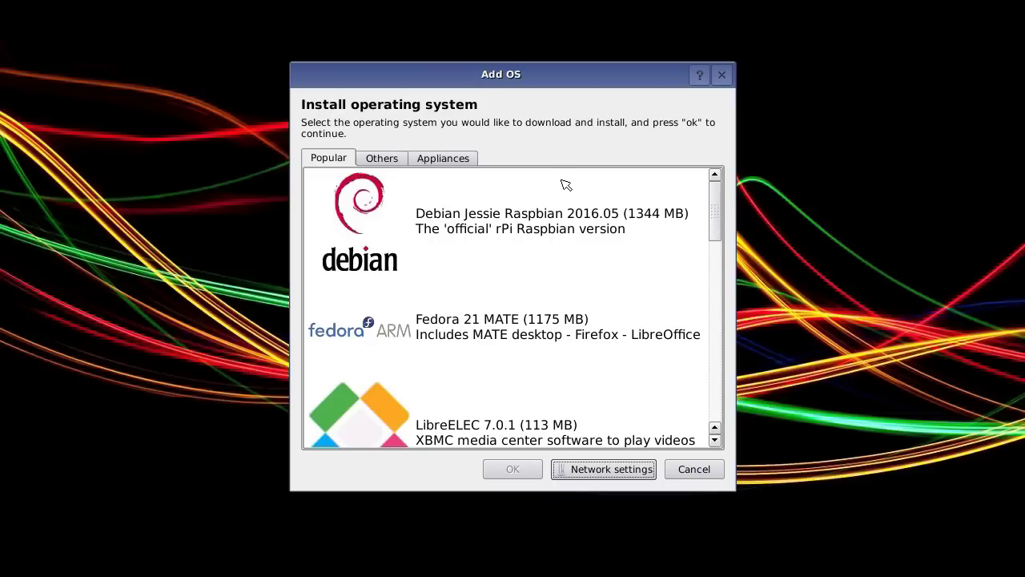
- Install Debian Jessie Raspbian 2016.05 from the popular systems after browsing the other categories, and reboot when installation finishes
{"action": "left_click", "coordinate": [563, 220]}
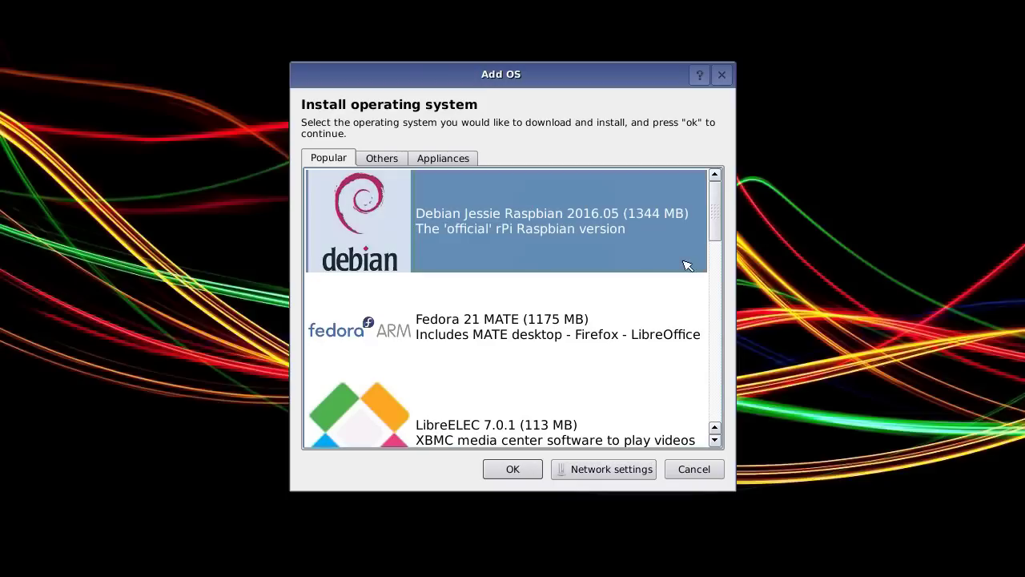
{"action": "left_click_drag", "start_coordinate": [716, 219], "coordinate": [737, 211]}
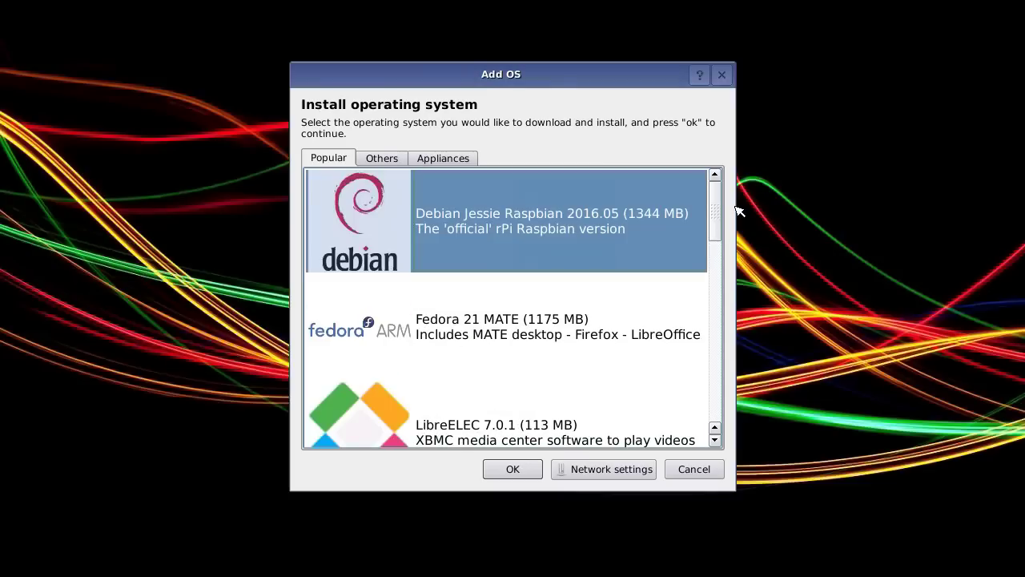
{"action": "left_click", "coordinate": [386, 160]}
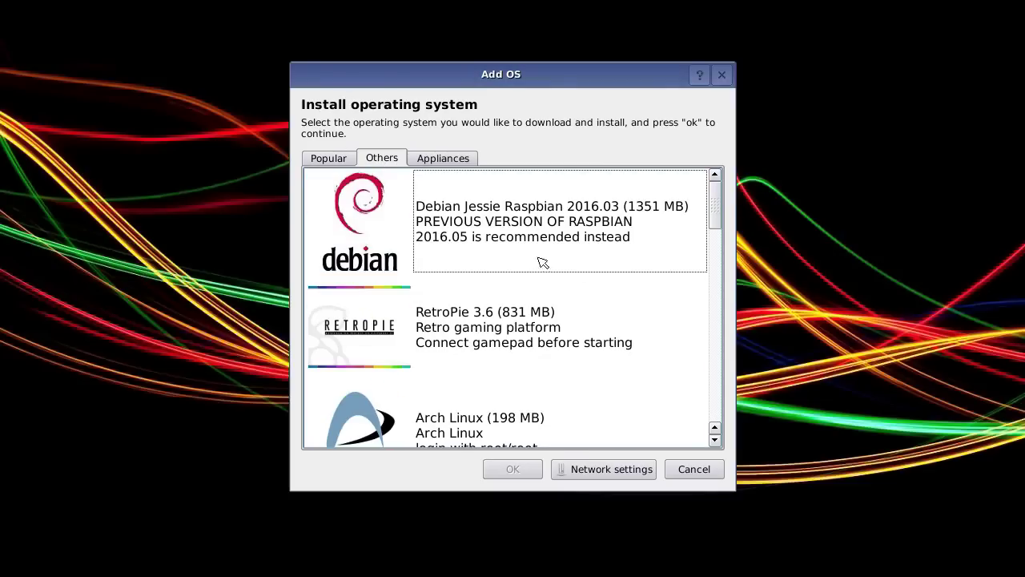
{"action": "left_click", "coordinate": [445, 165]}
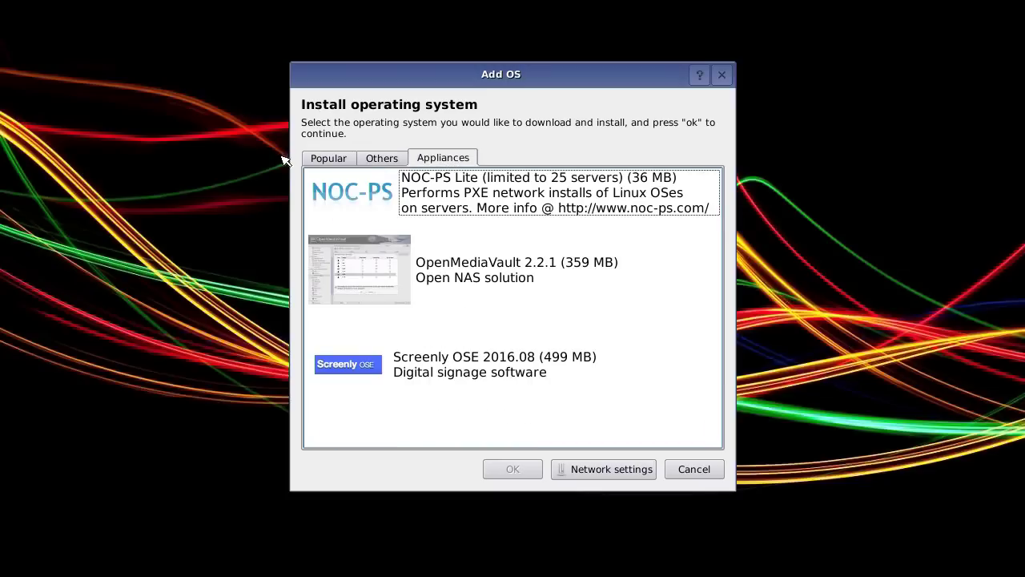
{"action": "left_click", "coordinate": [332, 159]}
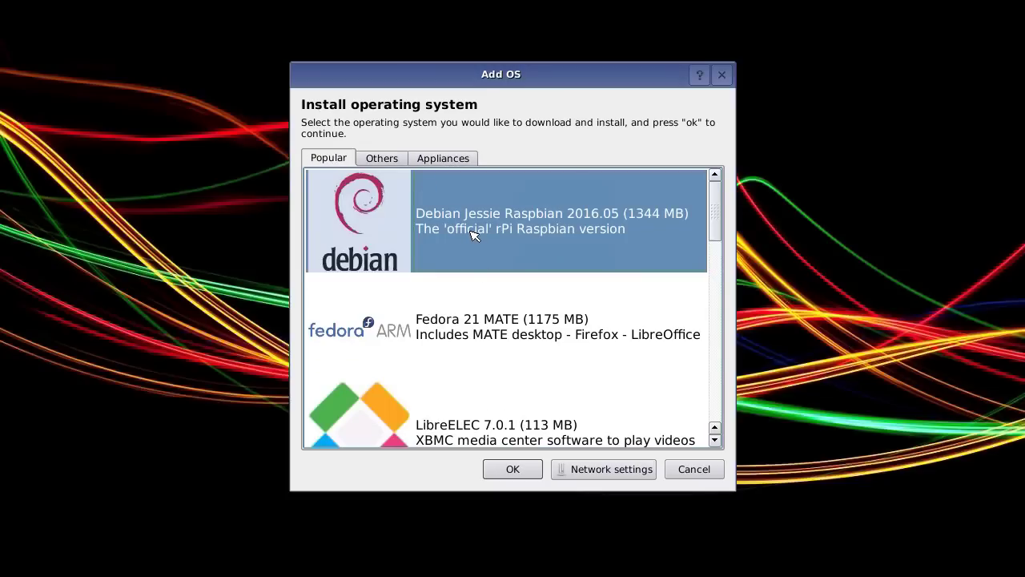
{"action": "left_click", "coordinate": [511, 469]}
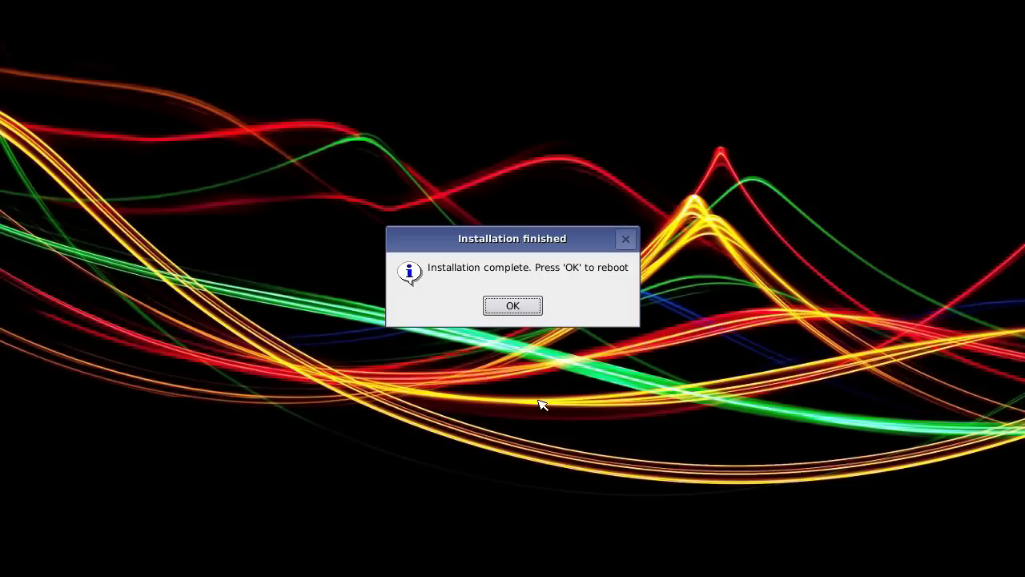
{"action": "left_click", "coordinate": [510, 311]}
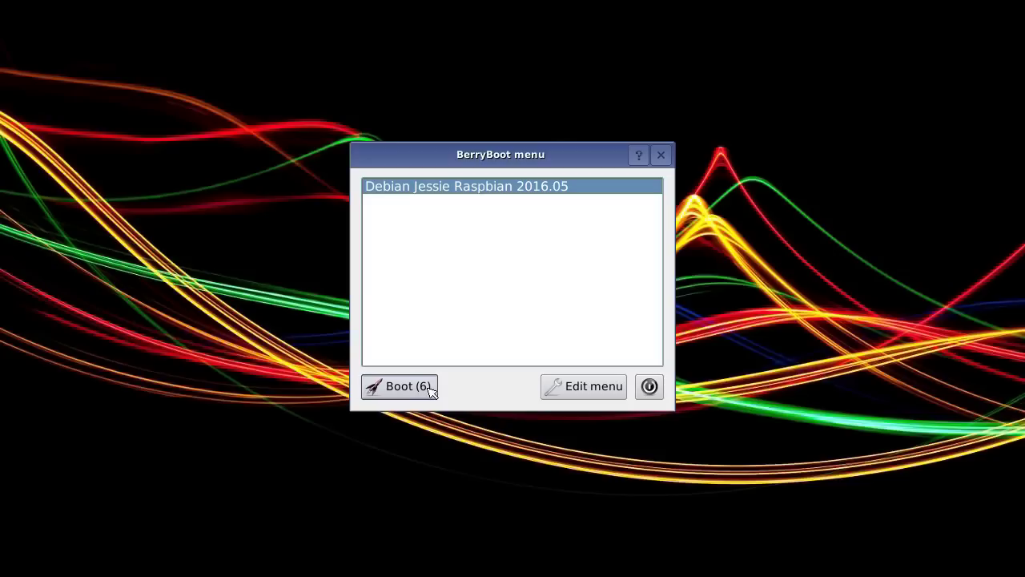
- Open the BerryBoot menu editor, add Android KitKat [unaccel] as an Internet download, and exit the editor
{"action": "left_click", "coordinate": [560, 387]}
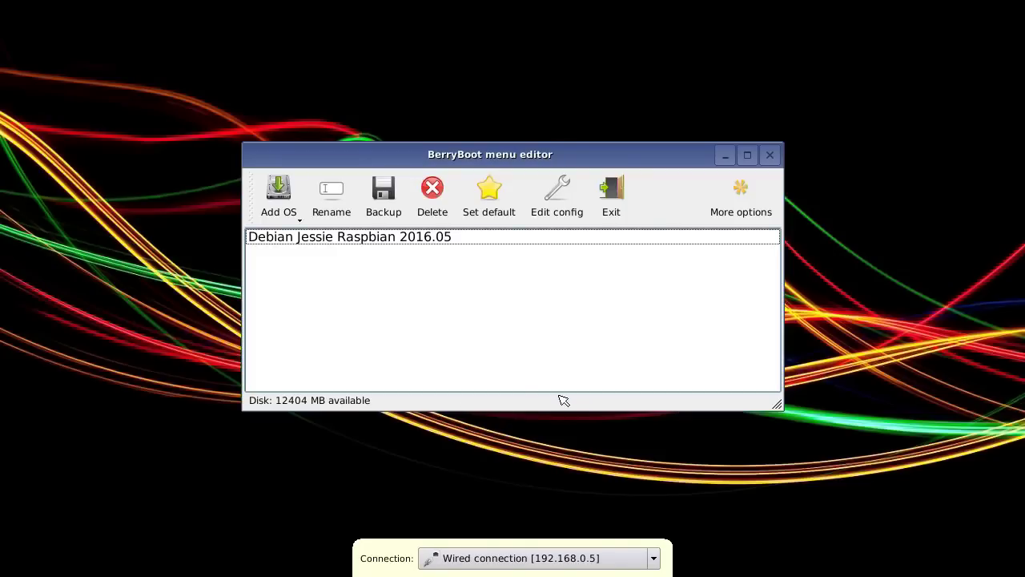
{"action": "left_click", "coordinate": [275, 207]}
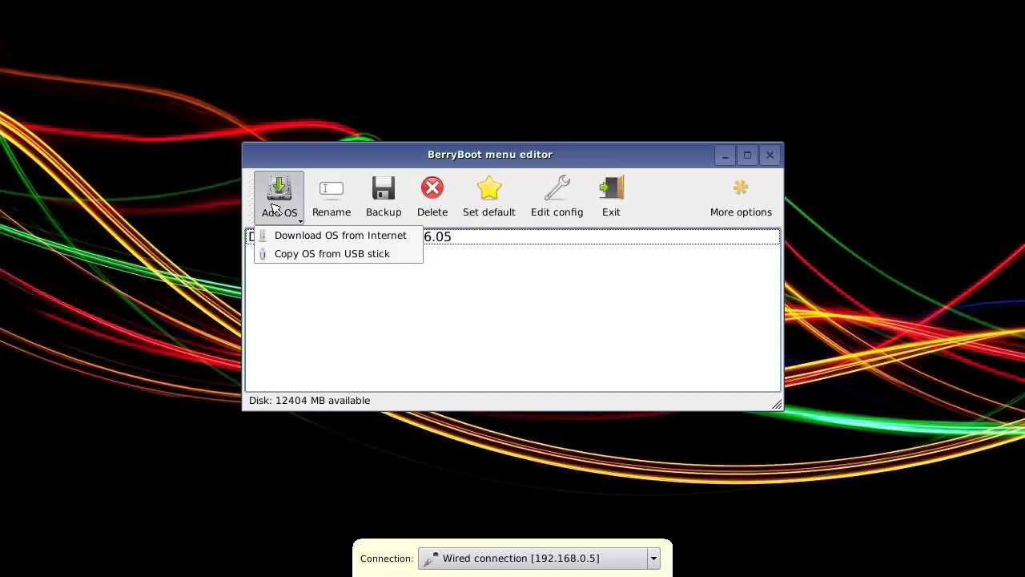
{"action": "left_click", "coordinate": [334, 236]}
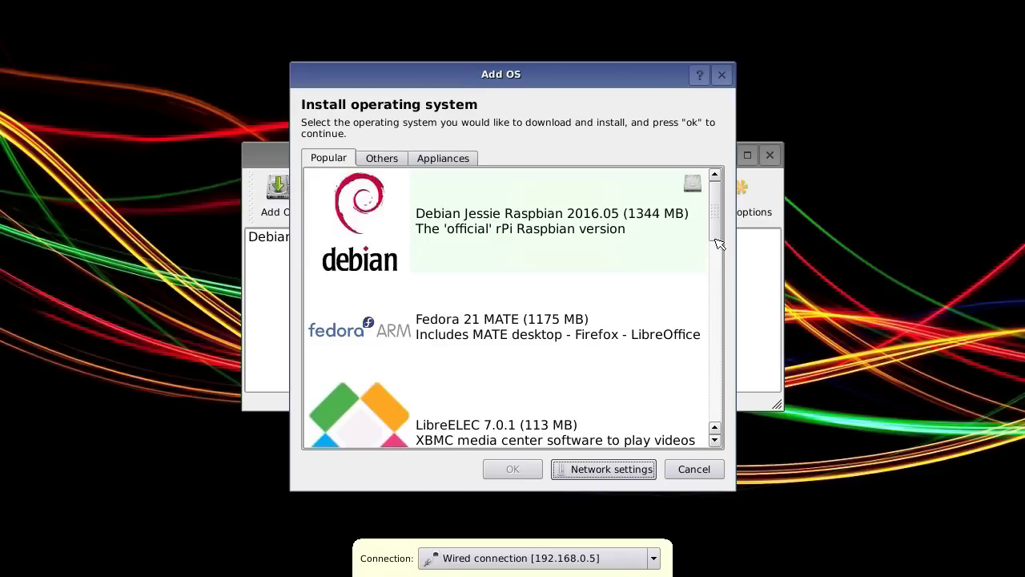
{"action": "left_click_drag", "start_coordinate": [715, 232], "coordinate": [702, 318]}
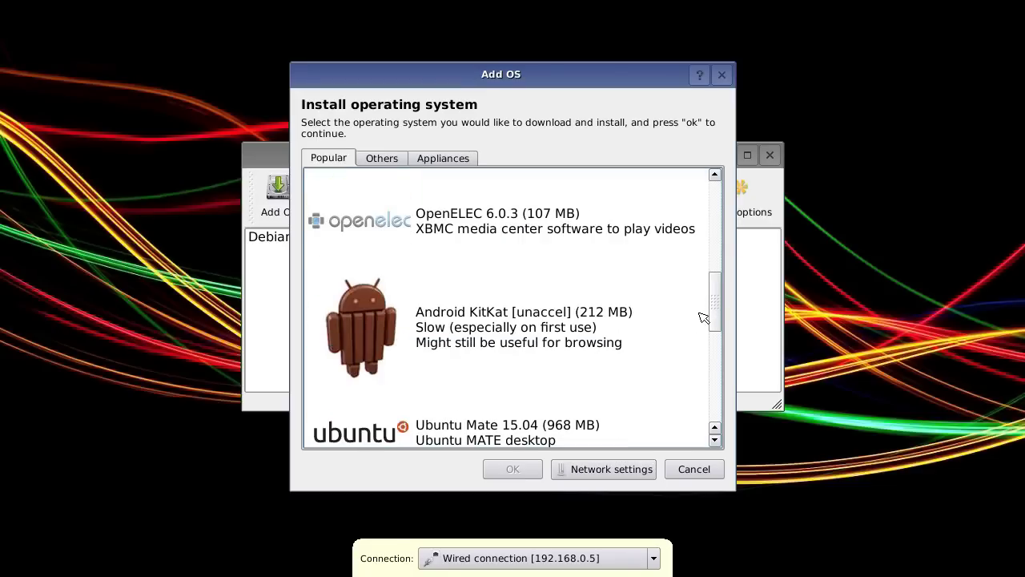
{"action": "left_click", "coordinate": [505, 316]}
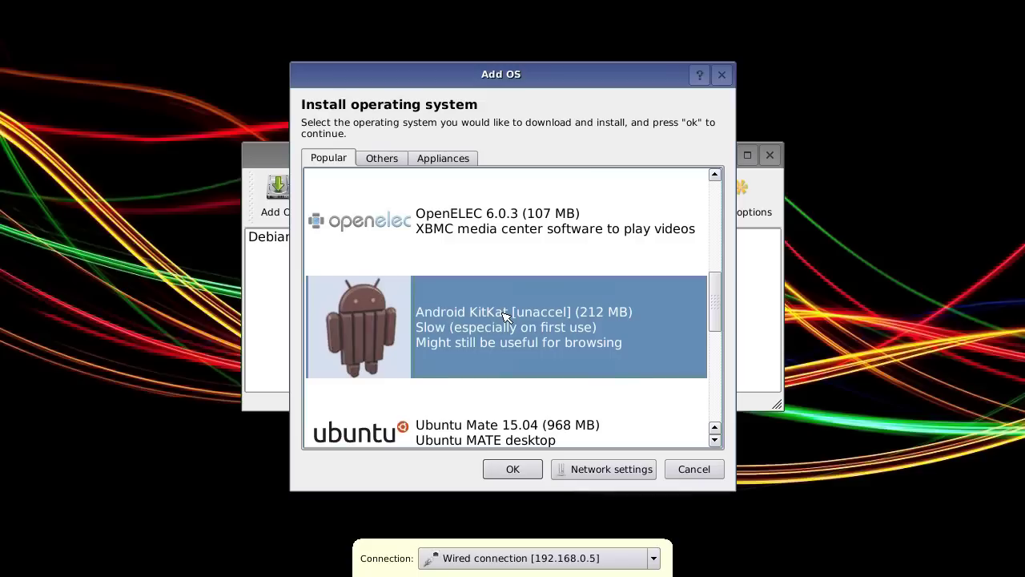
{"action": "left_click", "coordinate": [507, 469]}
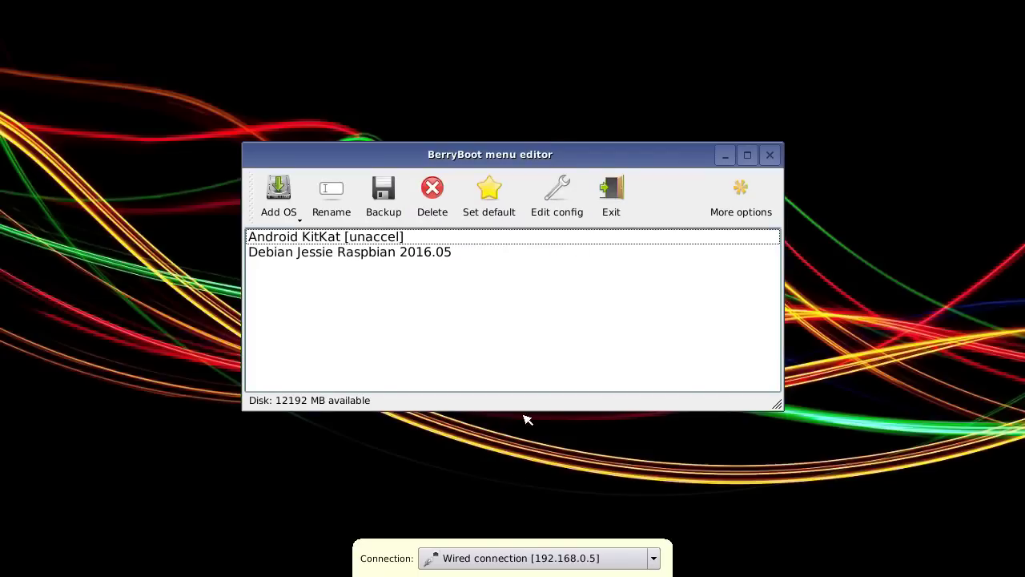
{"action": "left_click", "coordinate": [610, 205]}
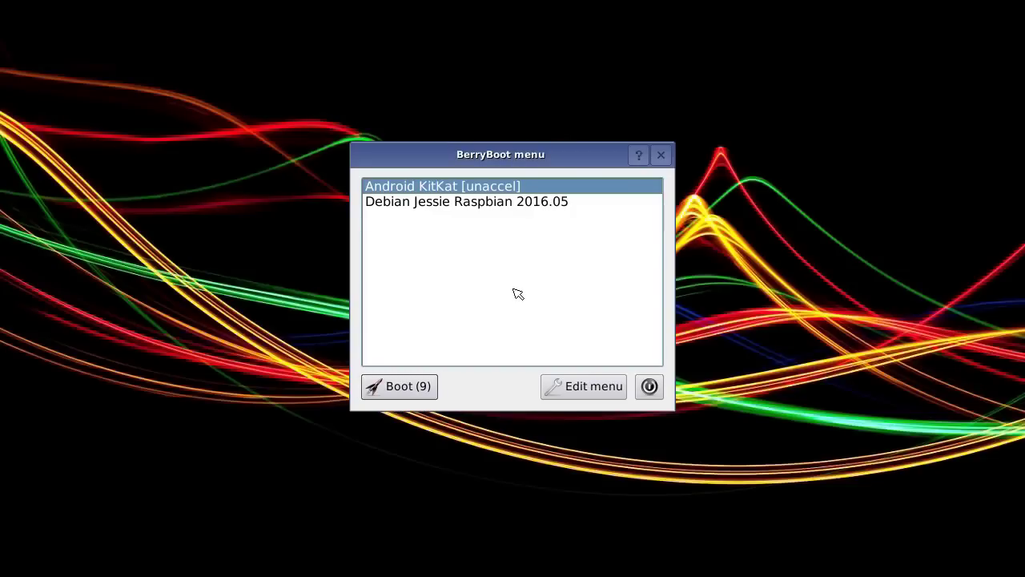
- Boot Android KitKat [unaccel] from the BerryBoot menu
{"action": "left_click", "coordinate": [474, 208]}
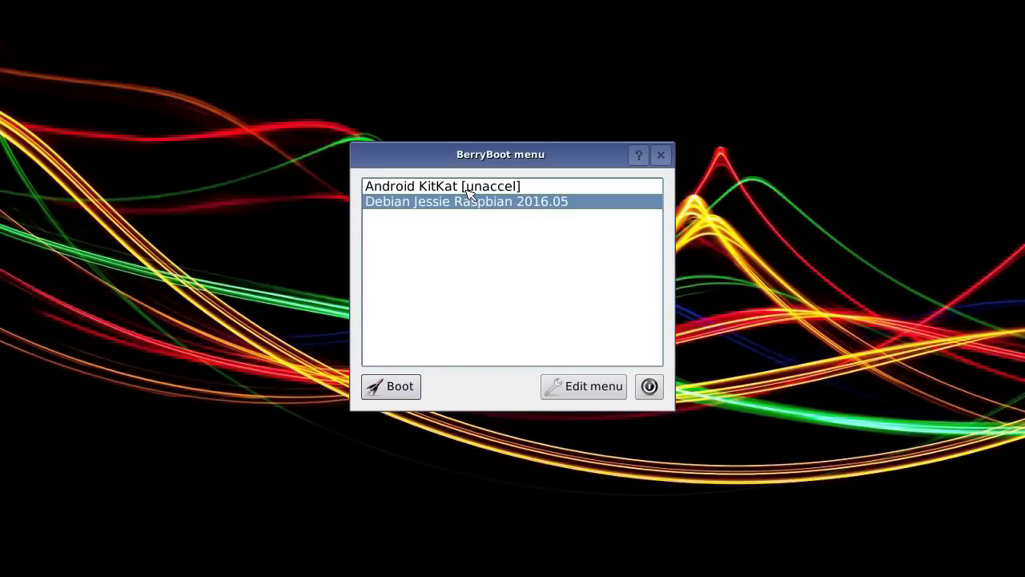
{"action": "left_click", "coordinate": [469, 191]}
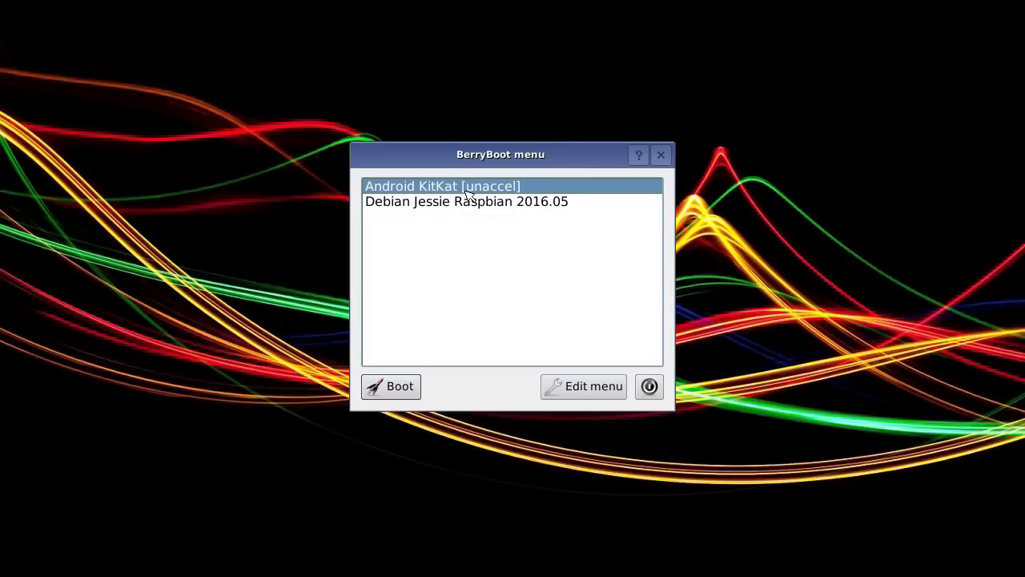
{"action": "left_click", "coordinate": [392, 389]}
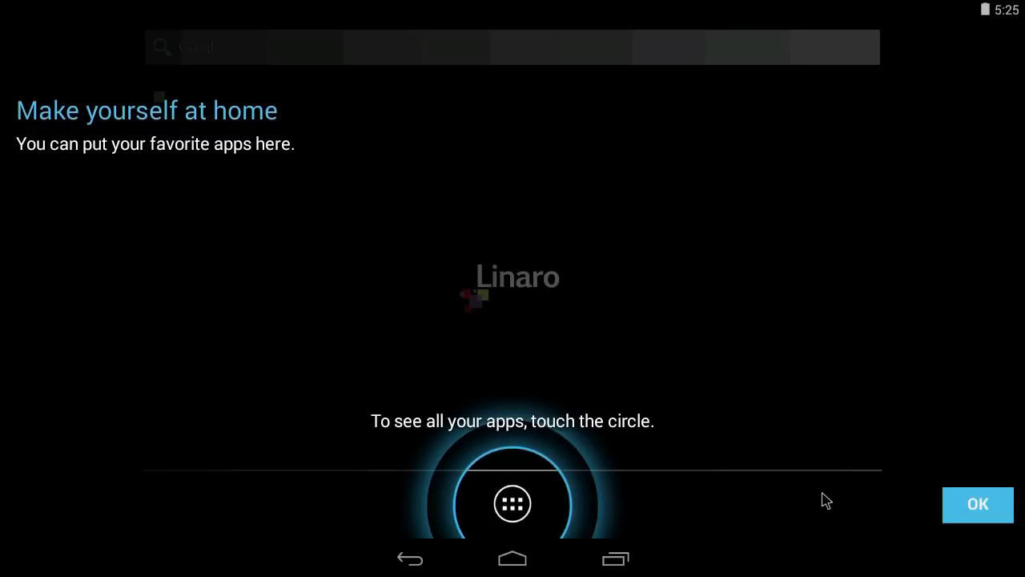
- Dismiss Android's introductory hints, display all installed apps and open the Clock app
{"action": "left_click", "coordinate": [961, 506]}
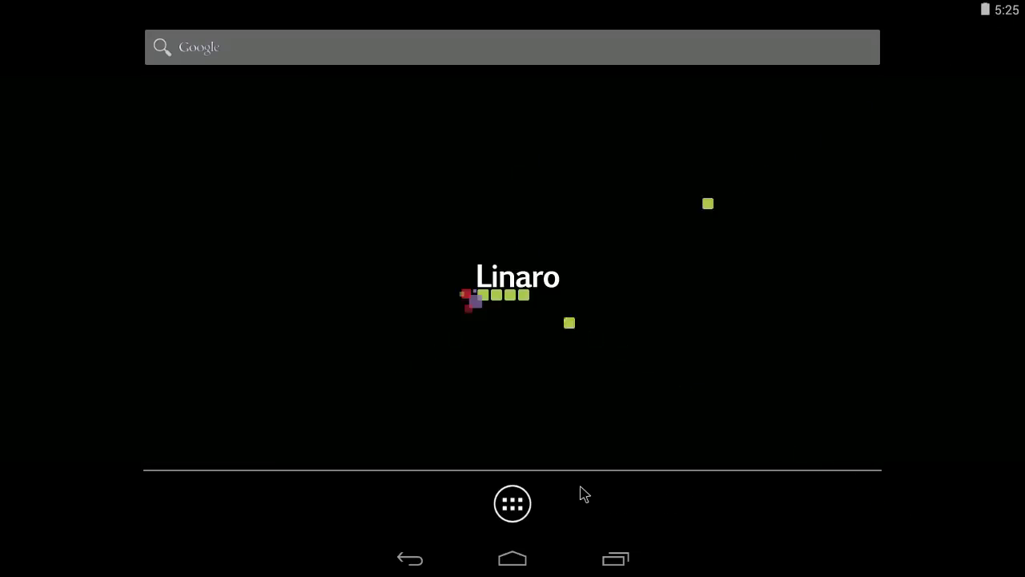
{"action": "left_click", "coordinate": [510, 511]}
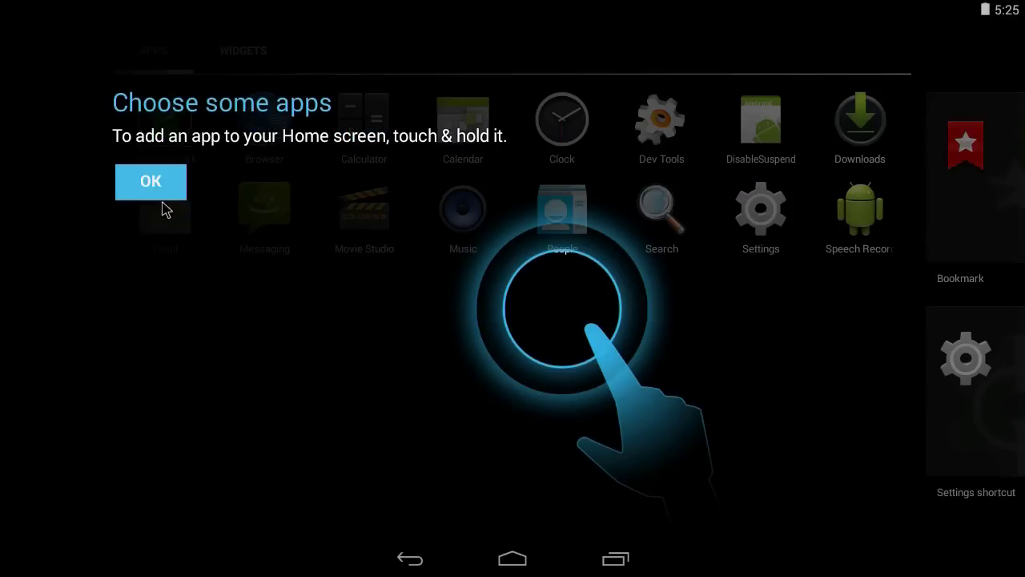
{"action": "left_click", "coordinate": [148, 181]}
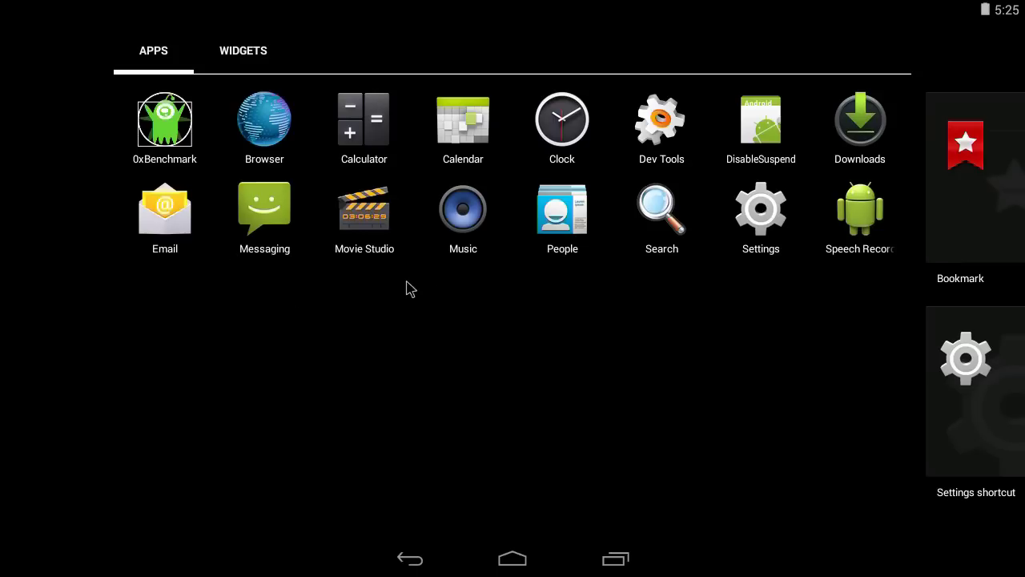
{"action": "left_click", "coordinate": [551, 123]}
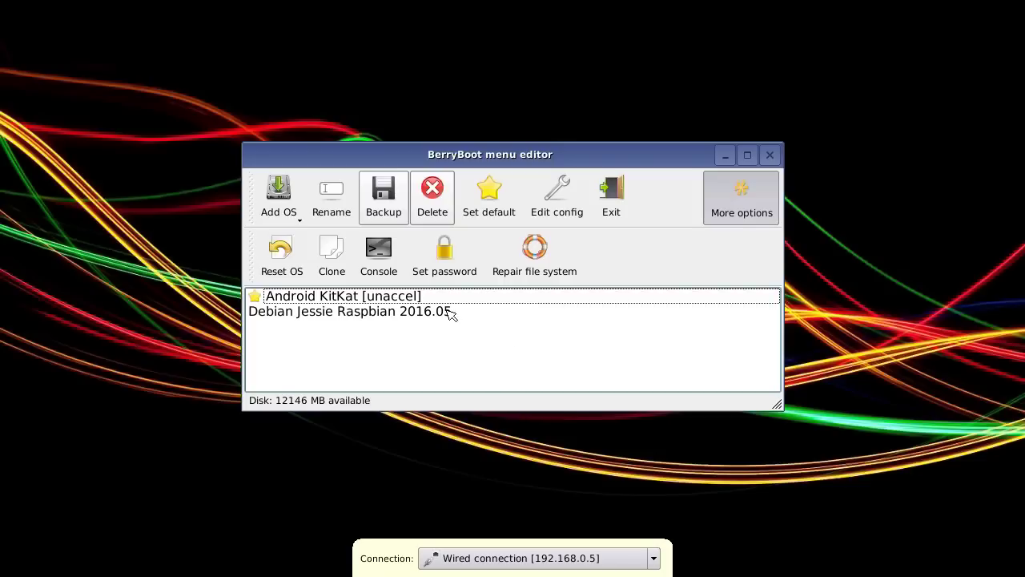
- Set Debian Jessie Raspbian 2016.05 as the default operating system in the BerryBoot menu editor
{"action": "left_click", "coordinate": [407, 297]}
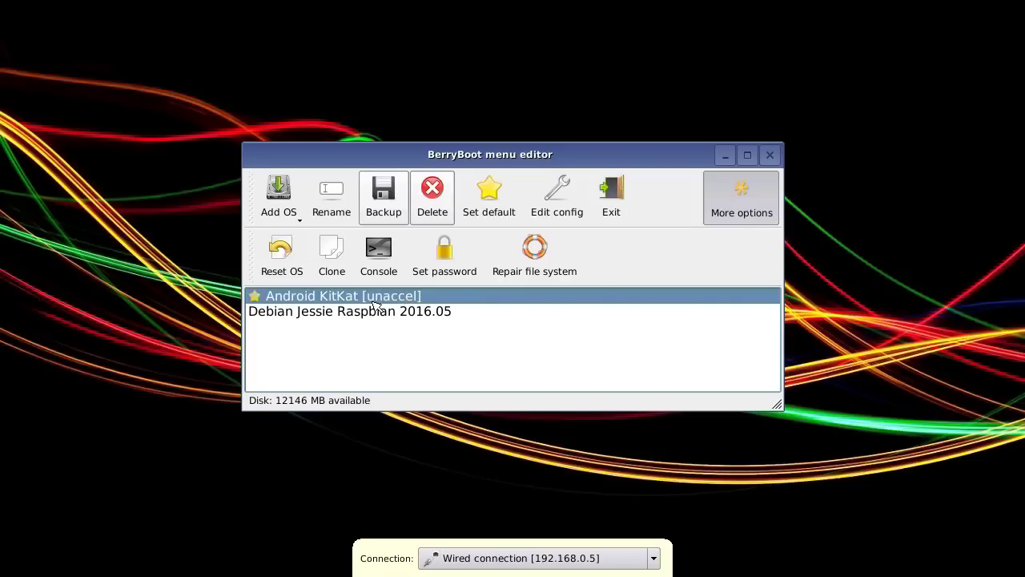
{"action": "left_click", "coordinate": [373, 318]}
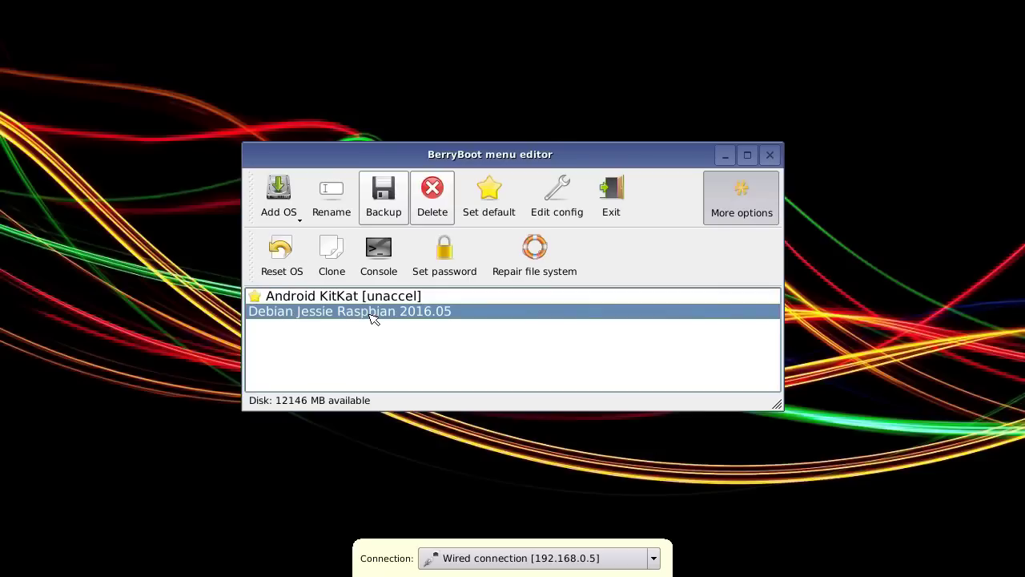
{"action": "left_click", "coordinate": [498, 198]}
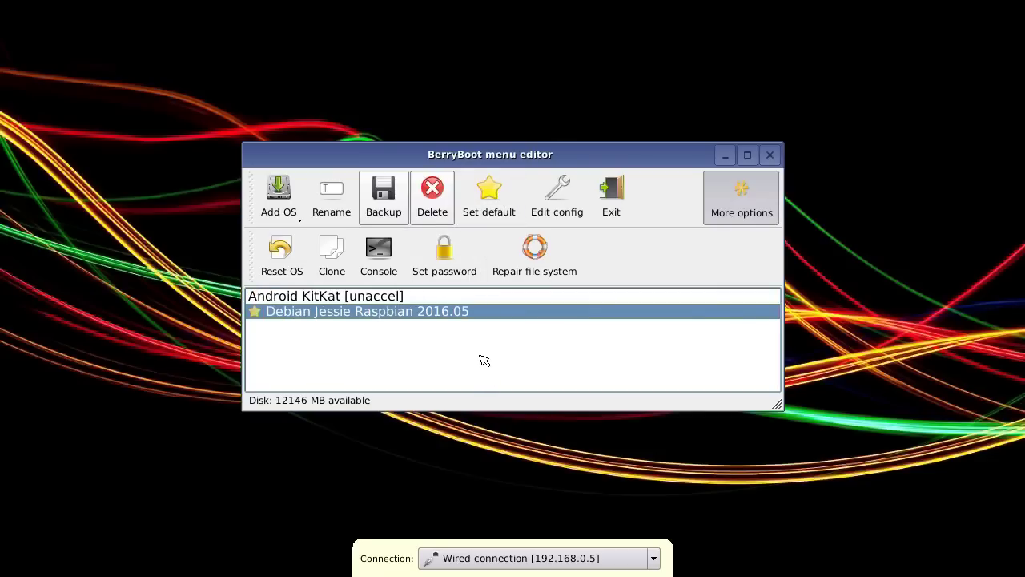
{"action": "left_click", "coordinate": [742, 190]}
{"action": "left_click", "coordinate": [744, 190]}
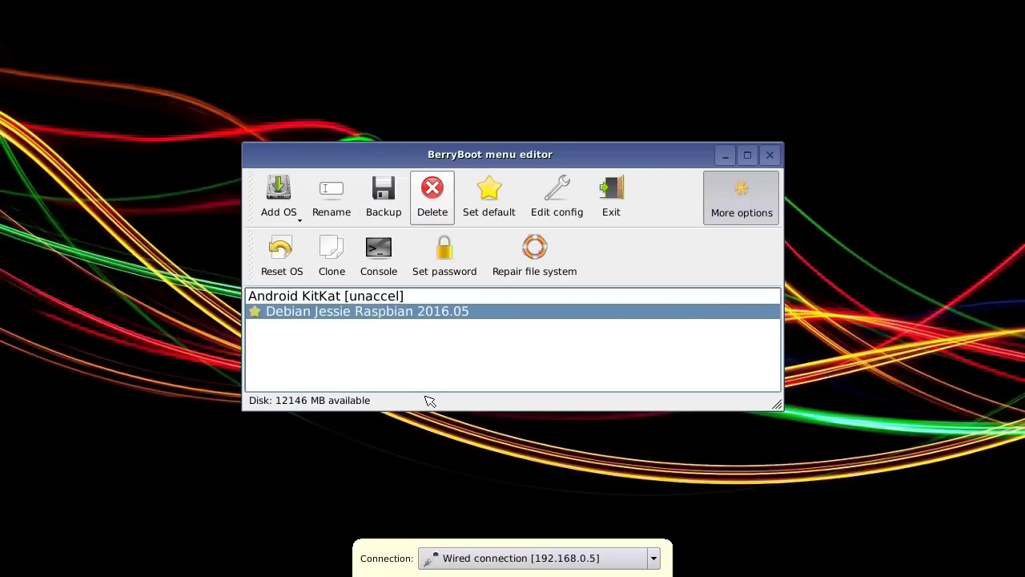
- Back up Android KitKat [unaccel] as an uncompressed image with data to /media/sda1, named MODIFIED-Android_KitKat_[unaccel].img
{"action": "left_click", "coordinate": [358, 298]}
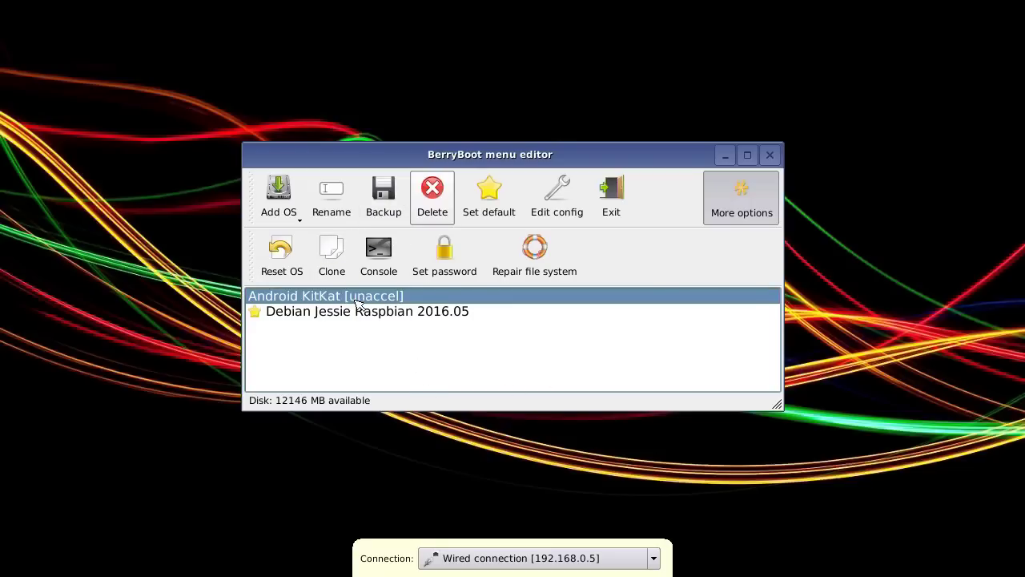
{"action": "left_click", "coordinate": [382, 193]}
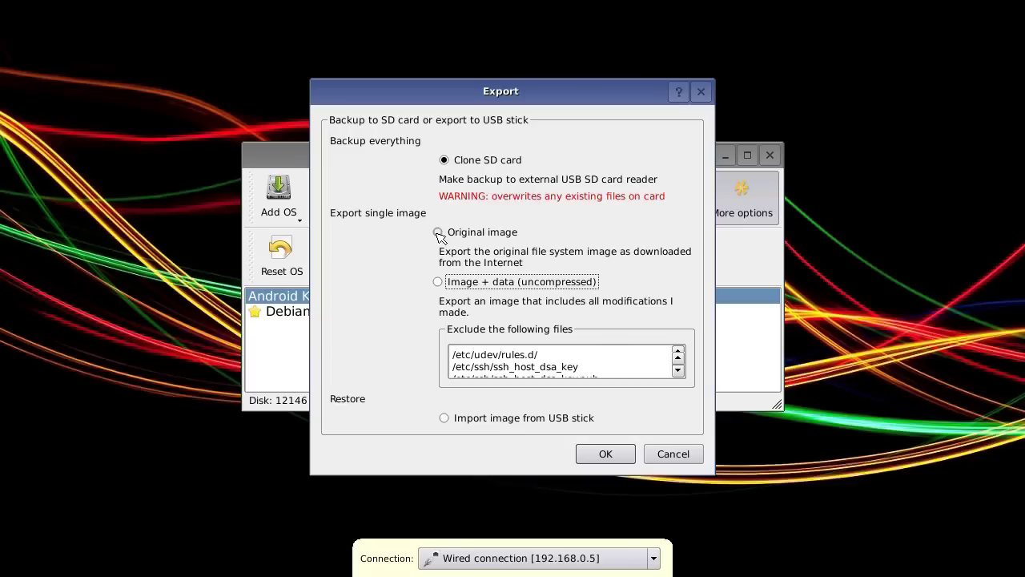
{"action": "left_click", "coordinate": [438, 282]}
{"action": "left_click", "coordinate": [596, 454]}
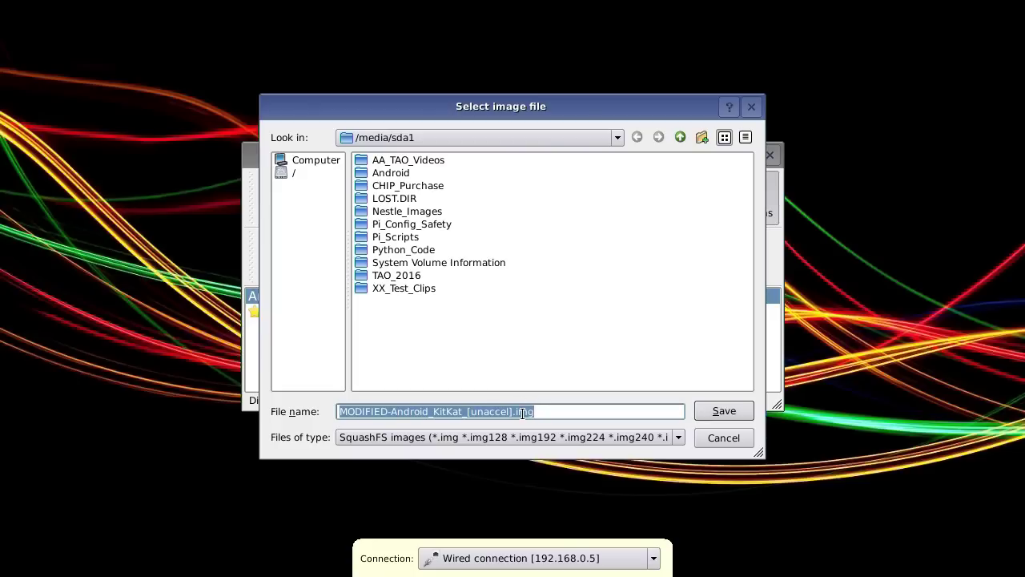
{"action": "left_click", "coordinate": [721, 412]}
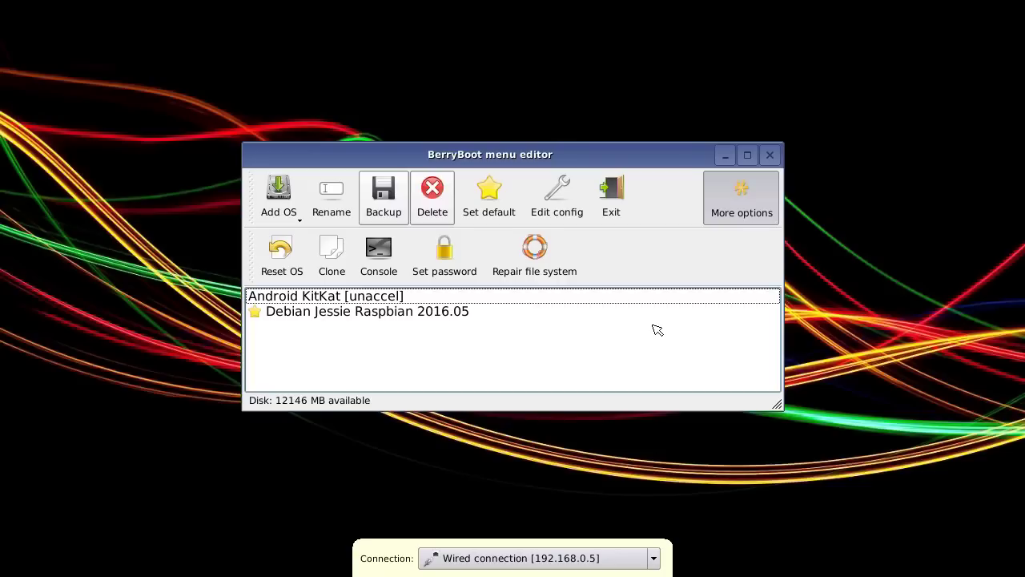
{"action": "left_click", "coordinate": [388, 191]}
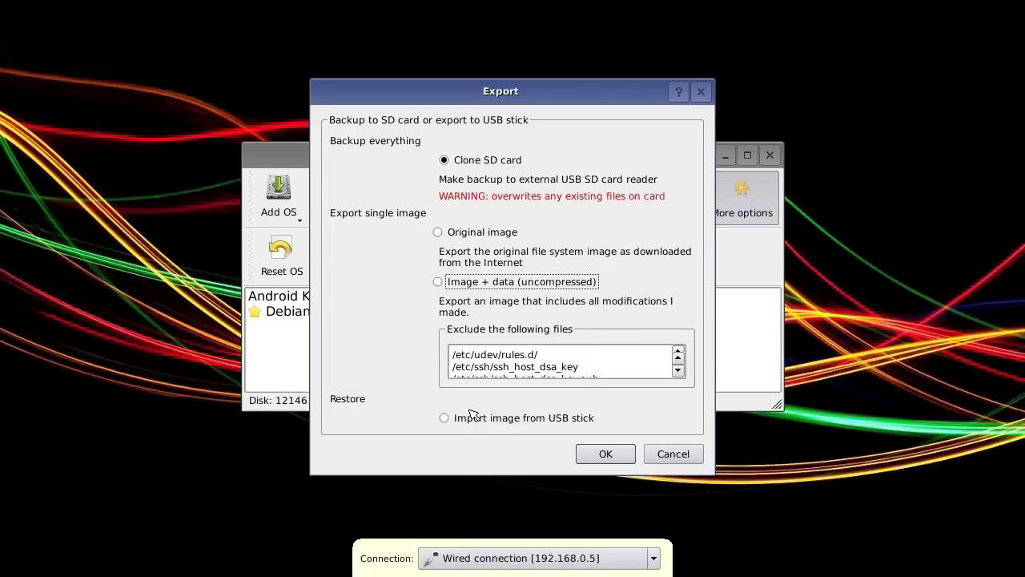
{"action": "left_click", "coordinate": [591, 454]}
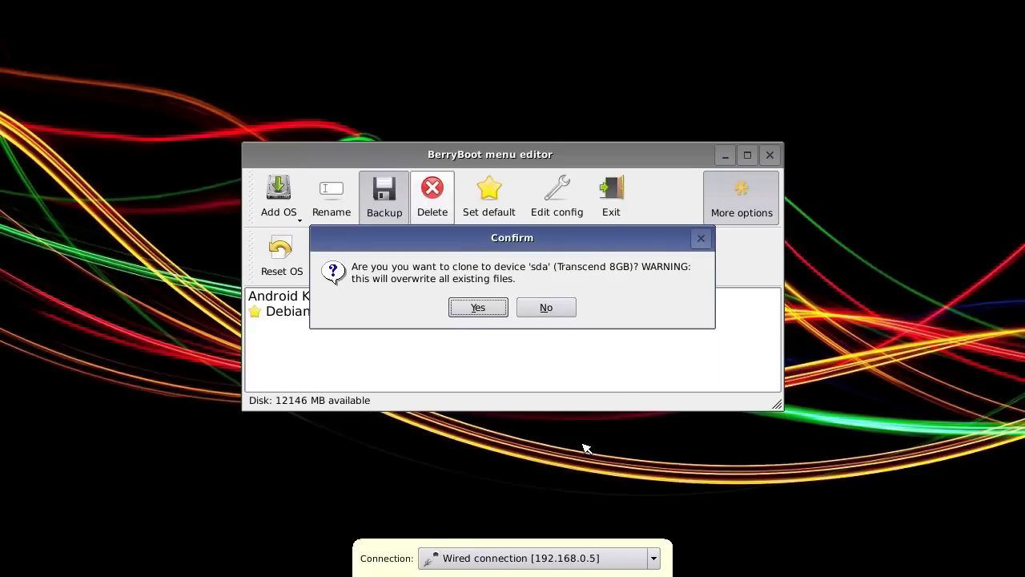
{"action": "left_click", "coordinate": [552, 309]}
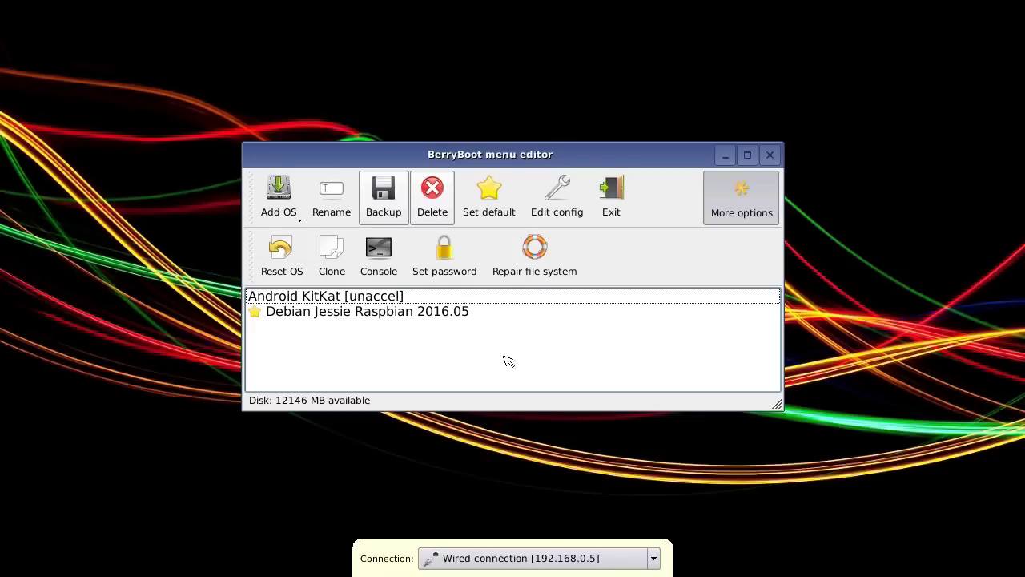
- Open the BerryBoot configuration files and look through the settings in config.txt
{"action": "left_click", "coordinate": [560, 193]}
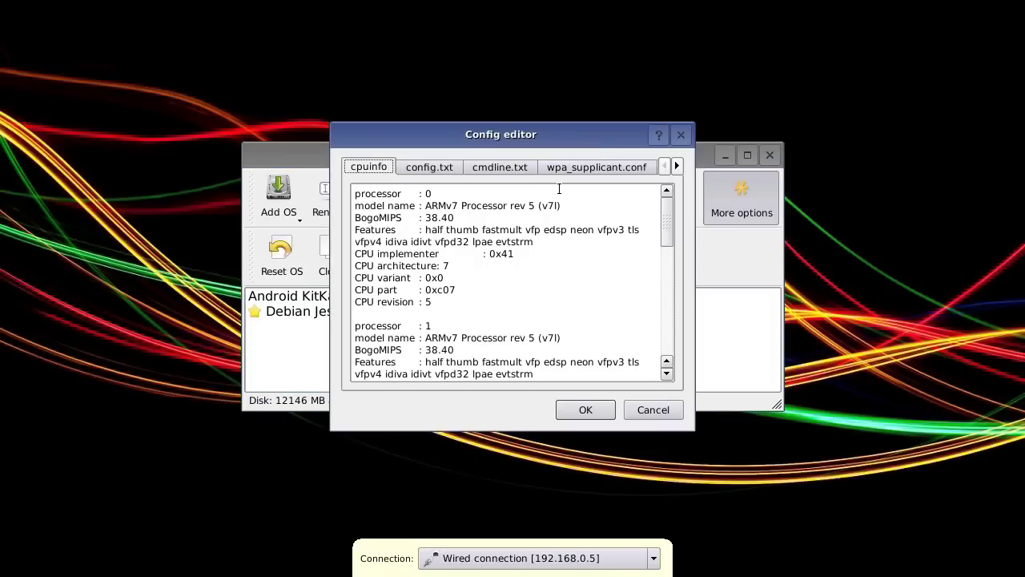
{"action": "left_click", "coordinate": [424, 166]}
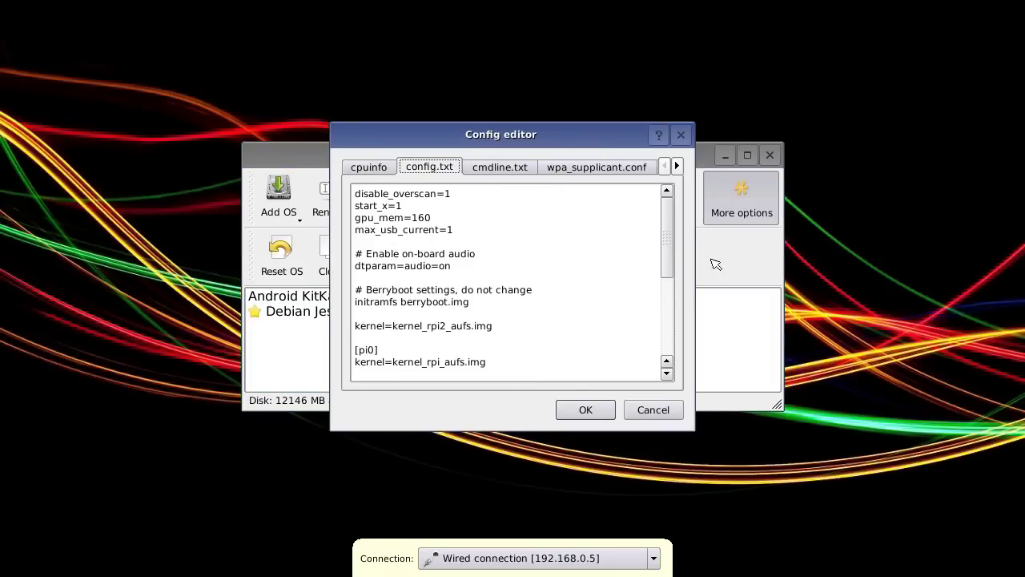
{"action": "left_click_drag", "start_coordinate": [670, 223], "coordinate": [649, 334]}
{"action": "scroll", "coordinate": [649, 335], "scroll_direction": "up", "scroll_amount": 5}
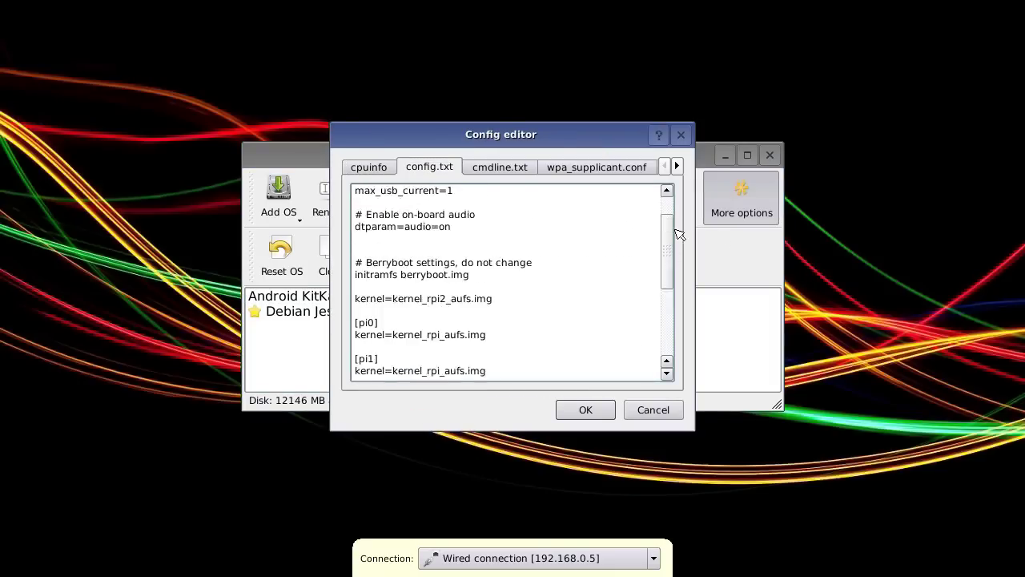
- View the cpuinfo processor details in the config editor and close it without saving
{"action": "left_click", "coordinate": [366, 168]}
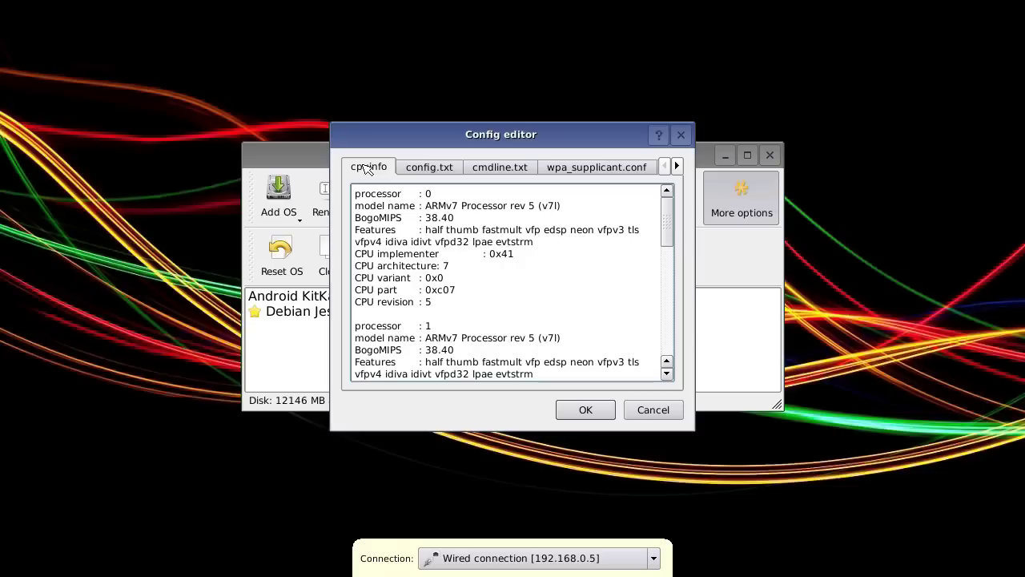
{"action": "left_click", "coordinate": [654, 410]}
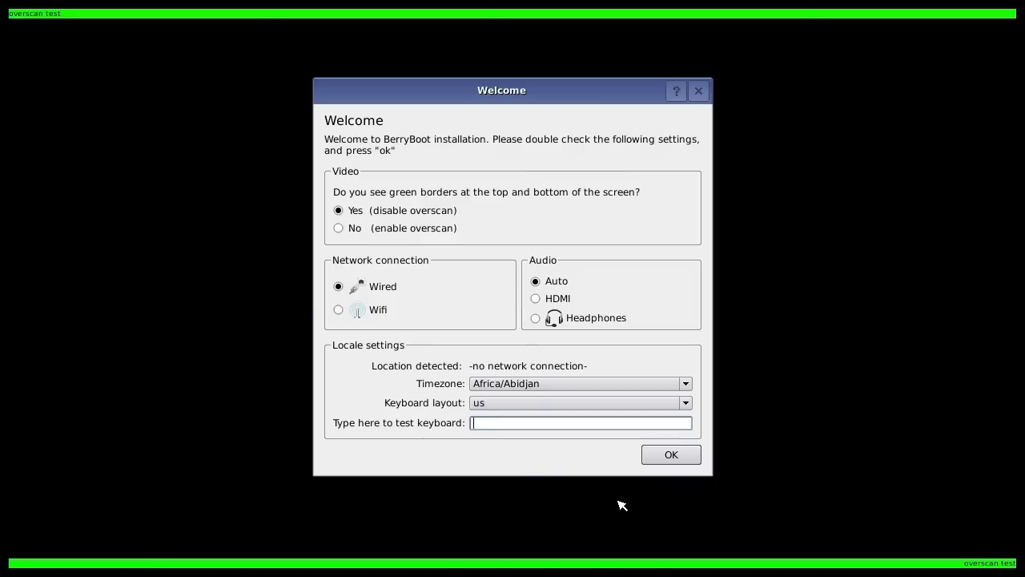
- Install BerryBoot with the default welcome settings on the sdb: Name drive formatted as ext4, skipping the operating system download, and reboot
{"action": "left_click", "coordinate": [665, 454]}
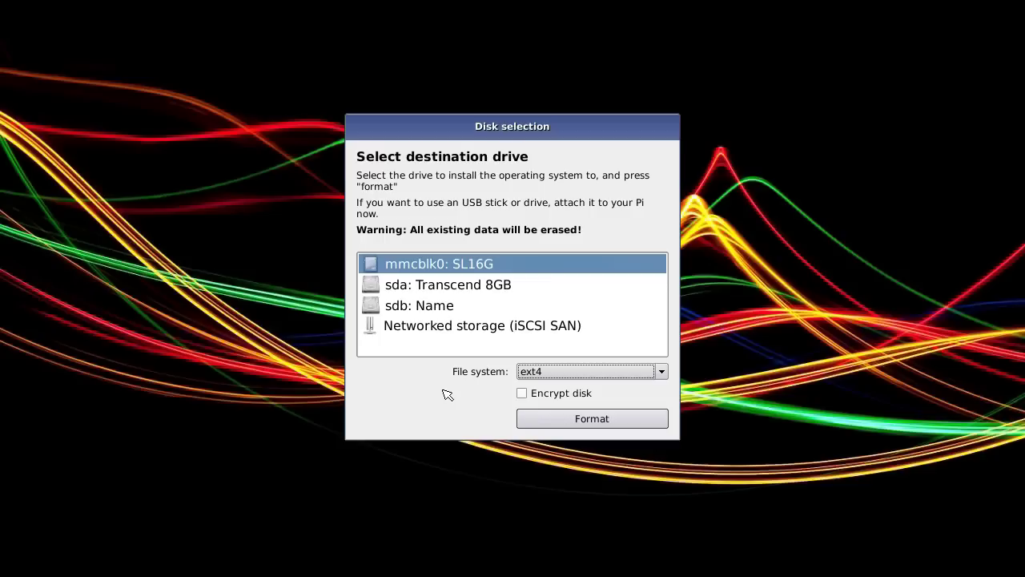
{"action": "left_click", "coordinate": [408, 306]}
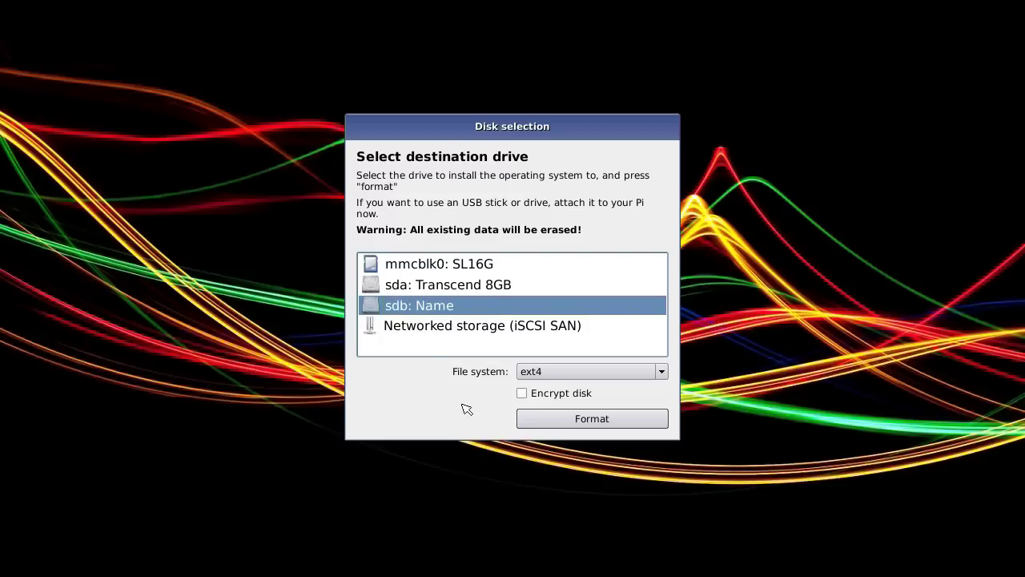
{"action": "left_click", "coordinate": [602, 422]}
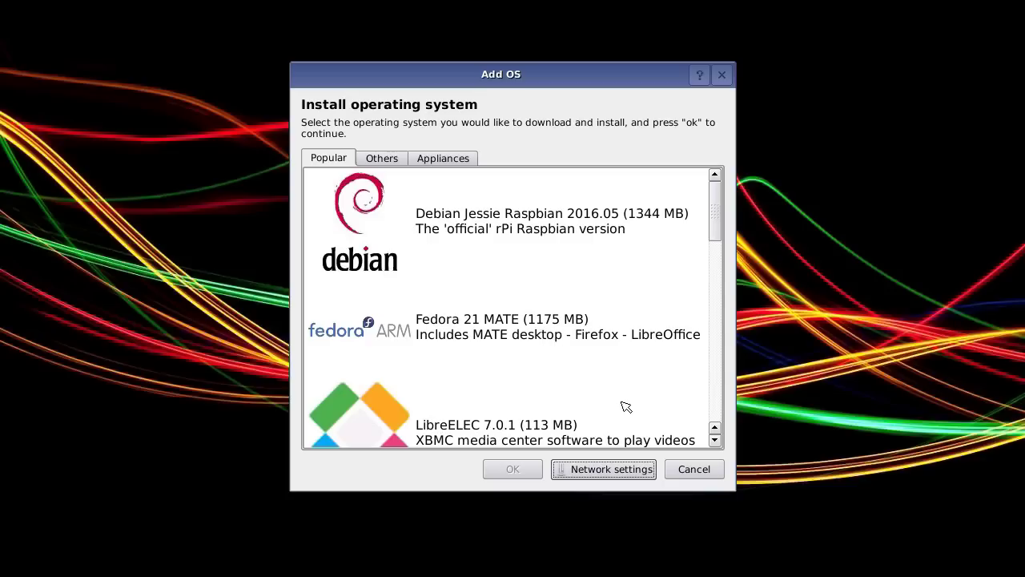
{"action": "left_click", "coordinate": [692, 473]}
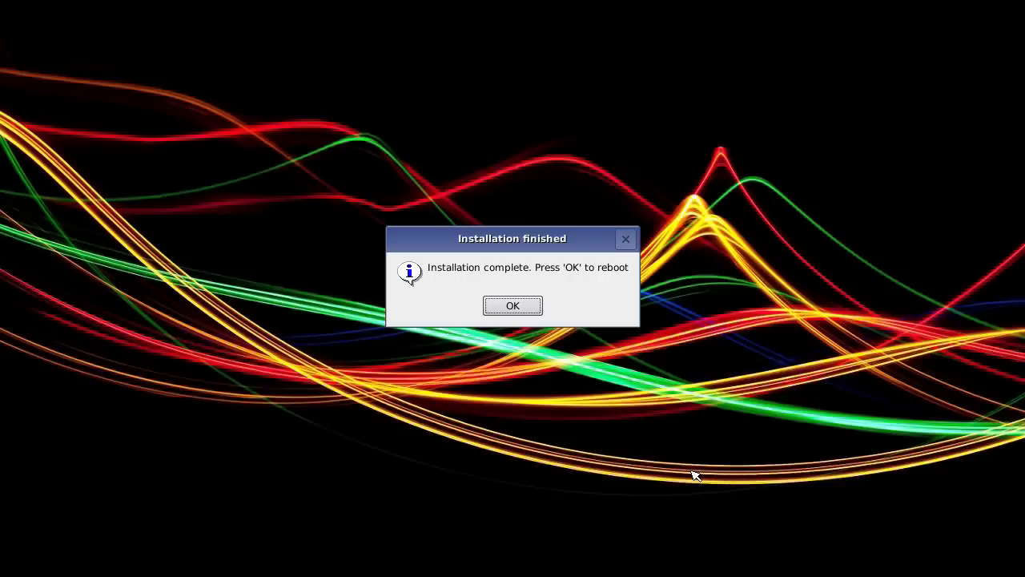
{"action": "left_click", "coordinate": [513, 307]}
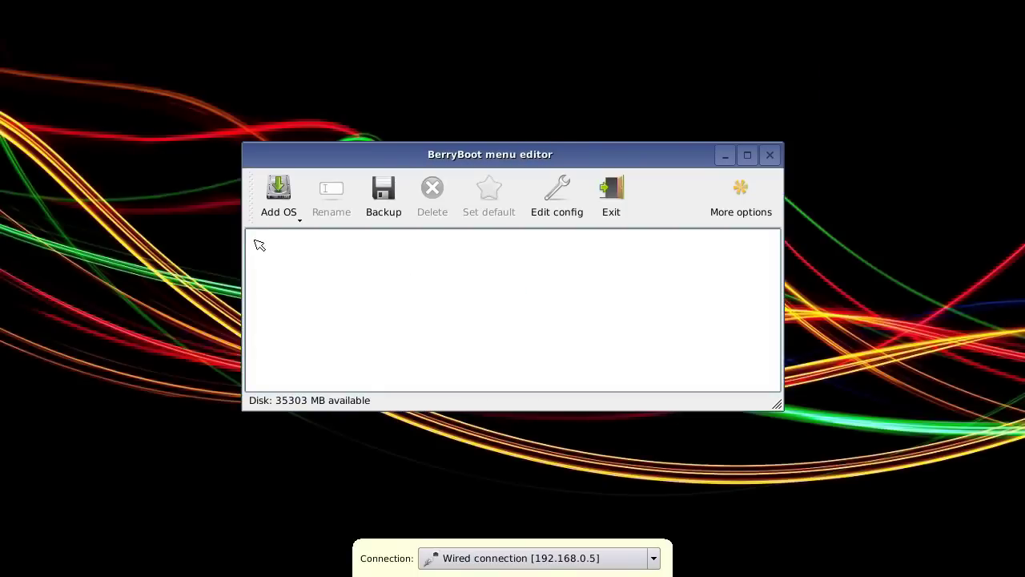
- Add an operating system from the USB stick using the image Debian_Jessie_Raspbian_2016.05.img192 in /media/sda1
{"action": "left_click", "coordinate": [279, 212]}
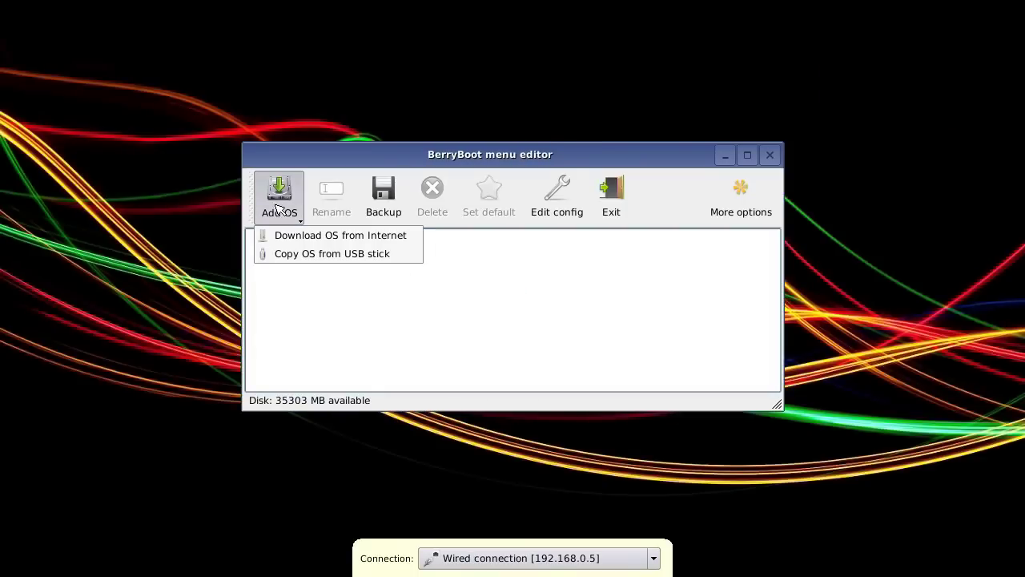
{"action": "left_click", "coordinate": [298, 253]}
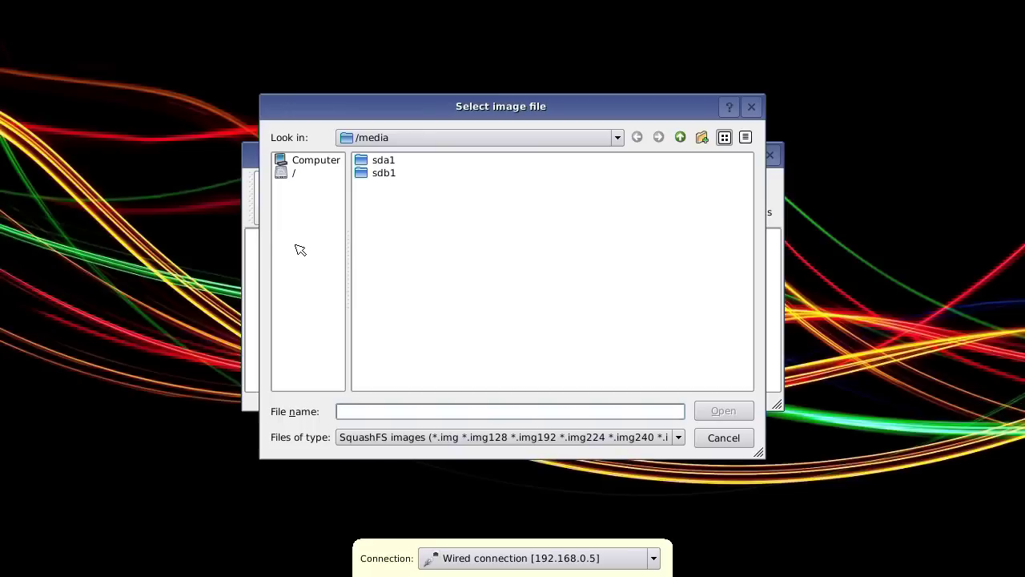
{"action": "double_click", "coordinate": [392, 164]}
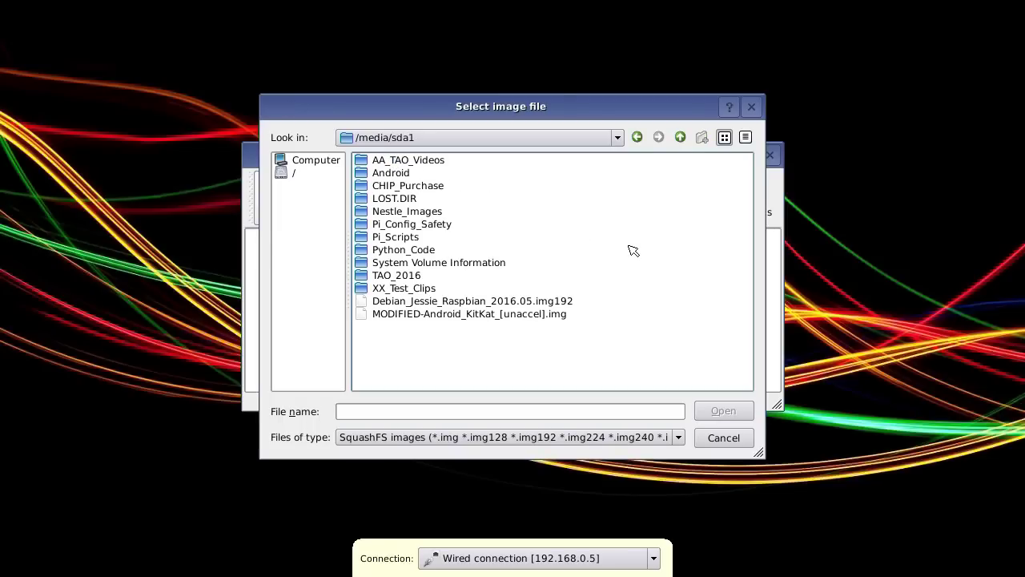
{"action": "left_click", "coordinate": [430, 302]}
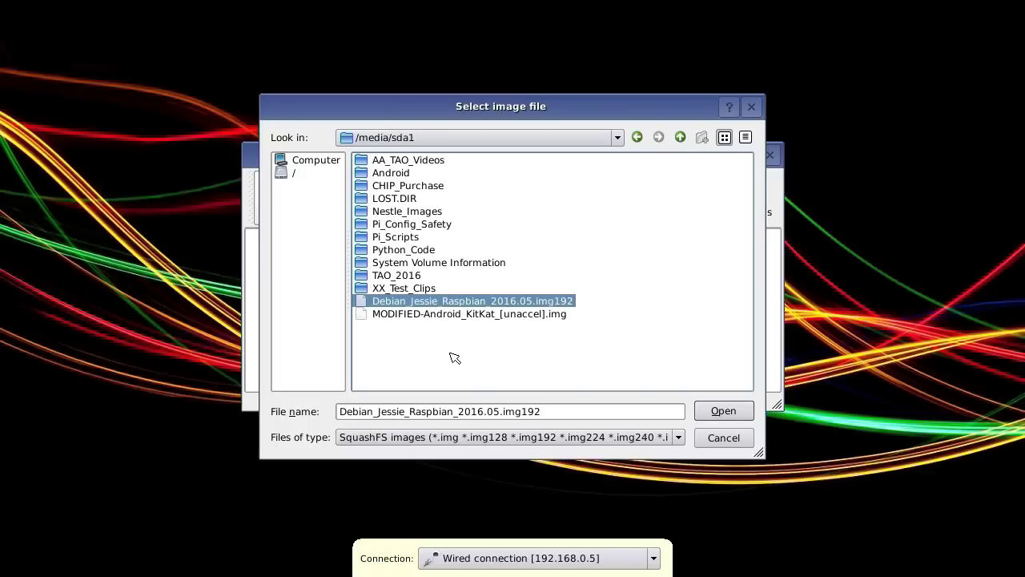
{"action": "left_click", "coordinate": [729, 412]}
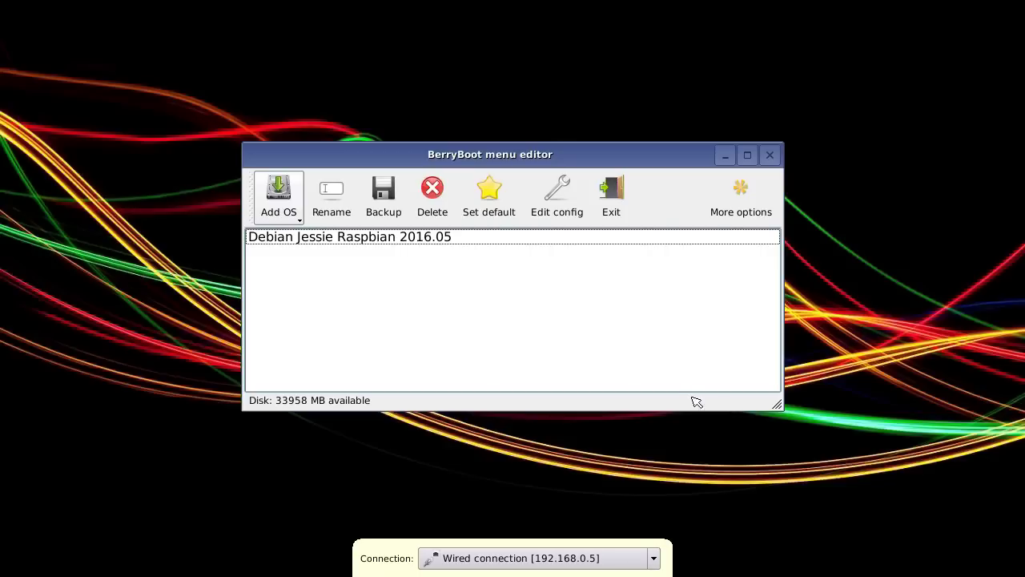
- Add the backed-up Android system from the USB stick using MODIFIED-Android_KitKat_[unaccel].img in /media/sda1
{"action": "left_click", "coordinate": [275, 218]}
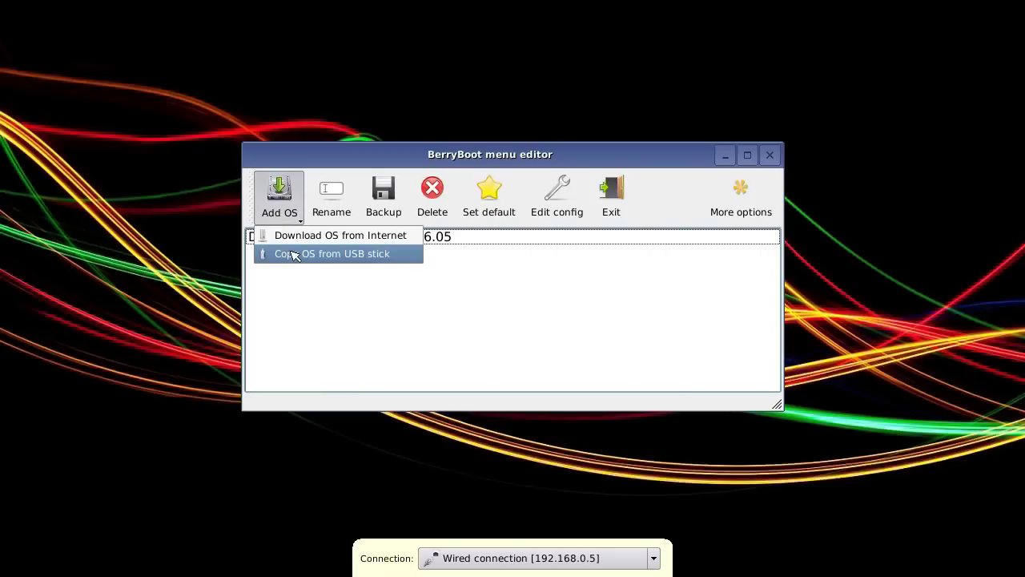
{"action": "left_click", "coordinate": [293, 254]}
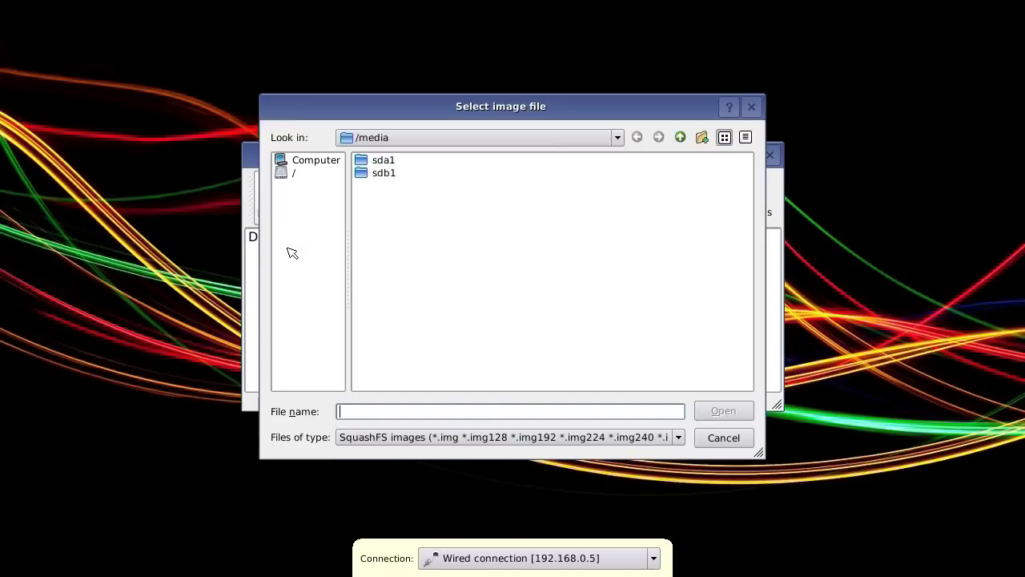
{"action": "double_click", "coordinate": [385, 162]}
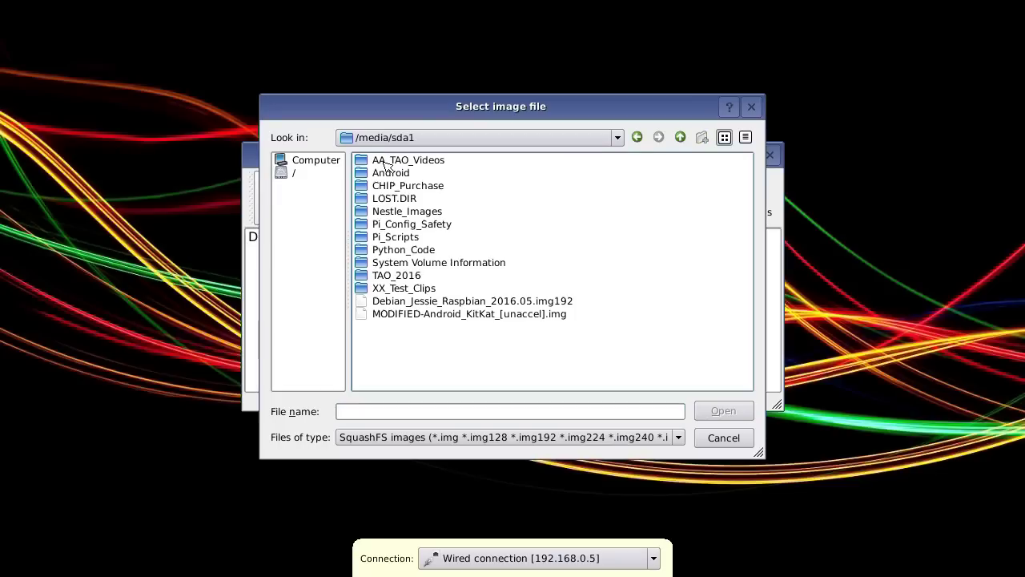
{"action": "left_click", "coordinate": [479, 315]}
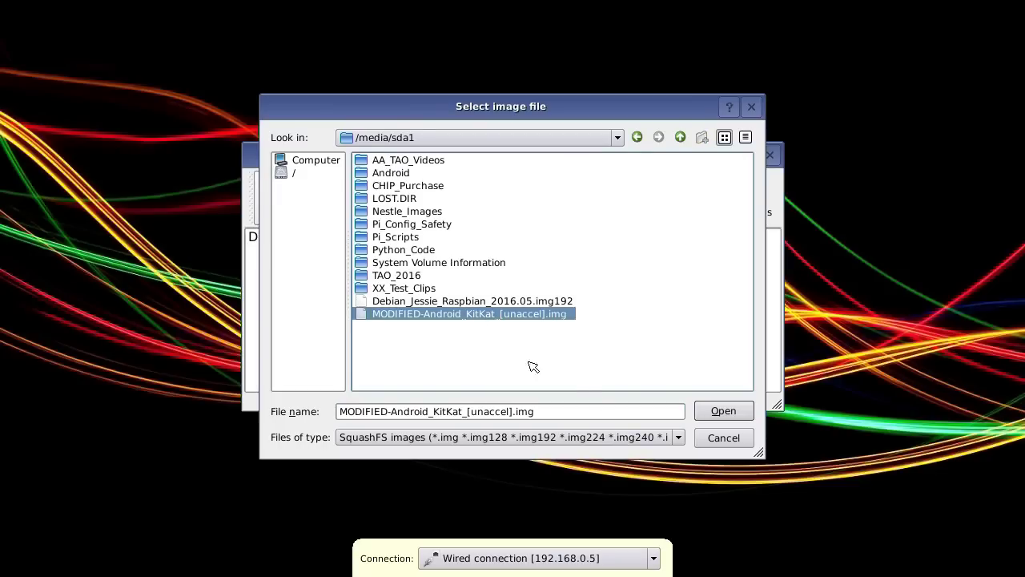
{"action": "left_click", "coordinate": [746, 411]}
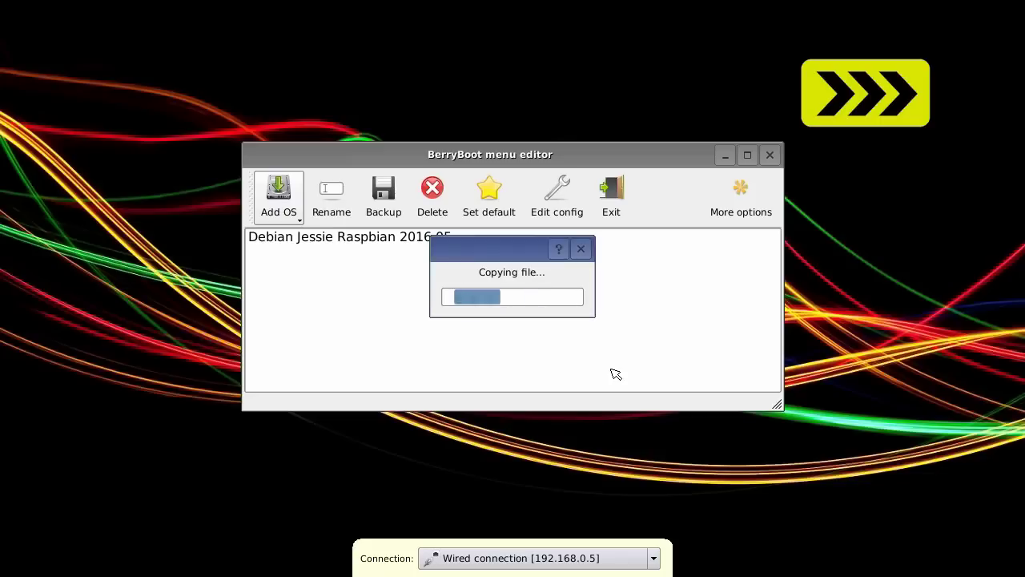